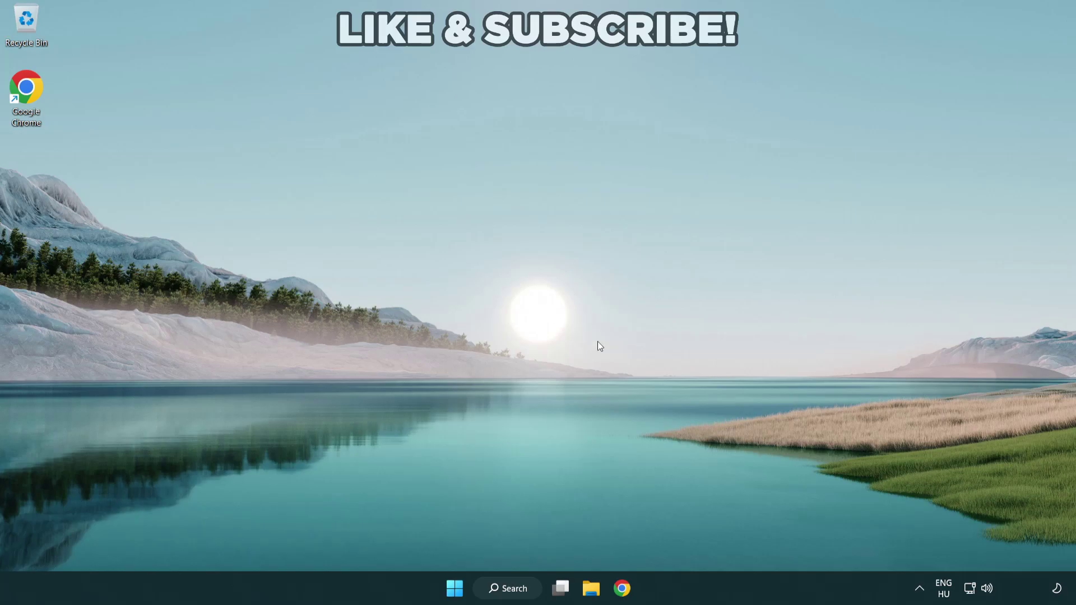
Switch sound output from CABLE Input to Speakers (High Definition Audio Device) in Quick Settings.
{"action": "left_click", "coordinate": [987, 591]}
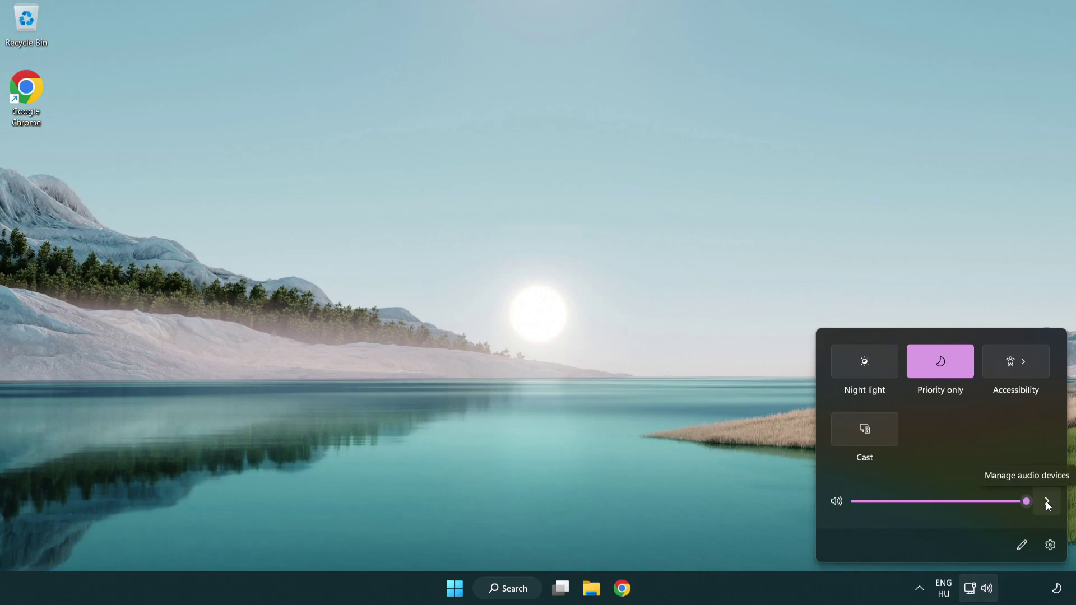
{"action": "left_click", "coordinate": [1046, 502]}
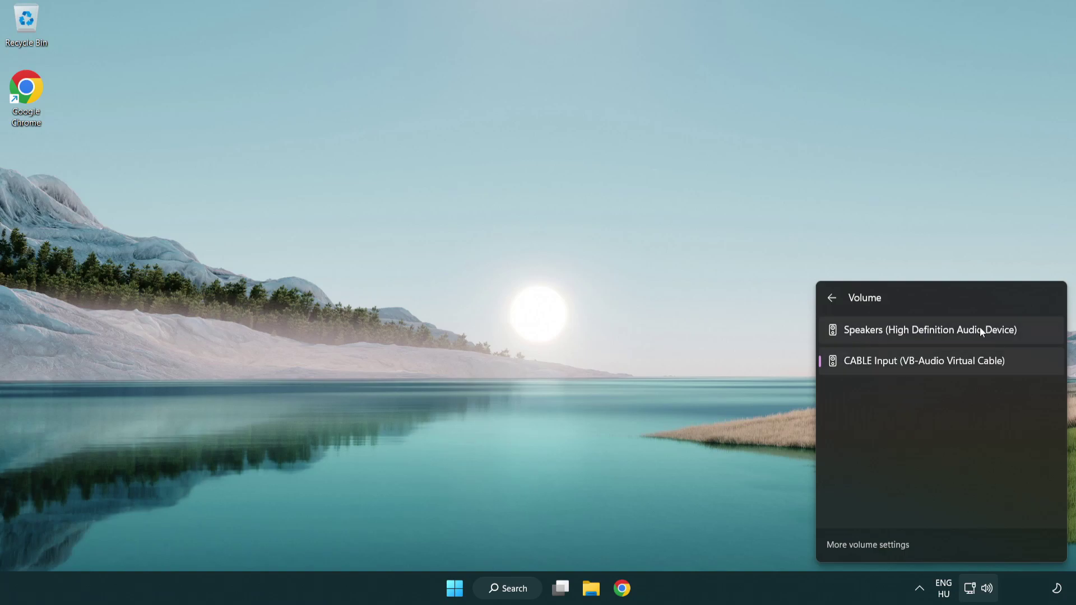
{"action": "left_click", "coordinate": [1032, 333]}
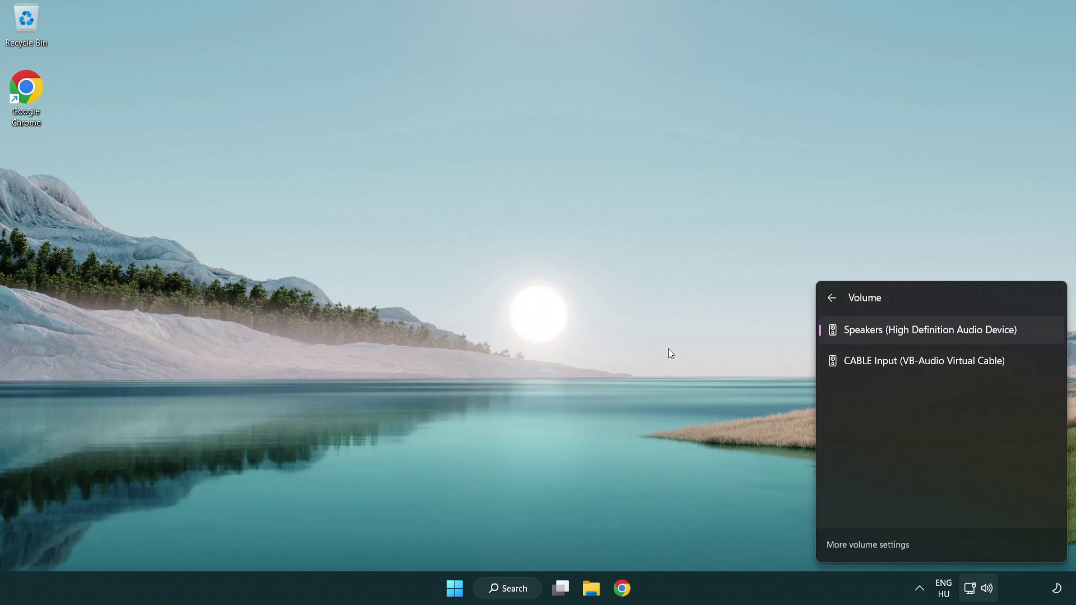
{"action": "left_click", "coordinate": [565, 320]}
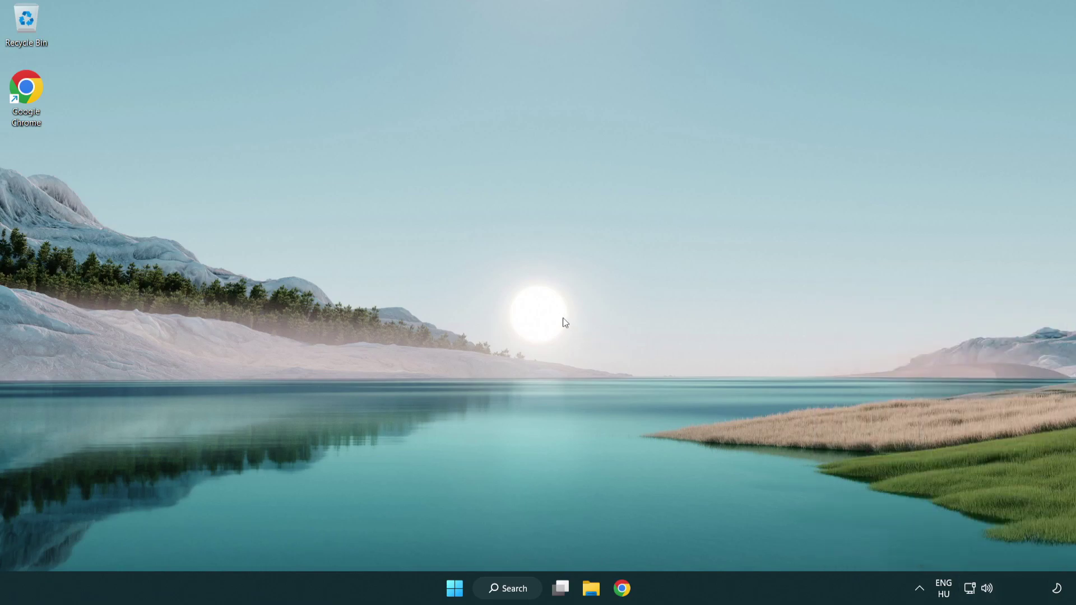
Reset sound devices and app volumes to defaults in the Volume mixer, then close Settings.
{"action": "right_click", "coordinate": [987, 588]}
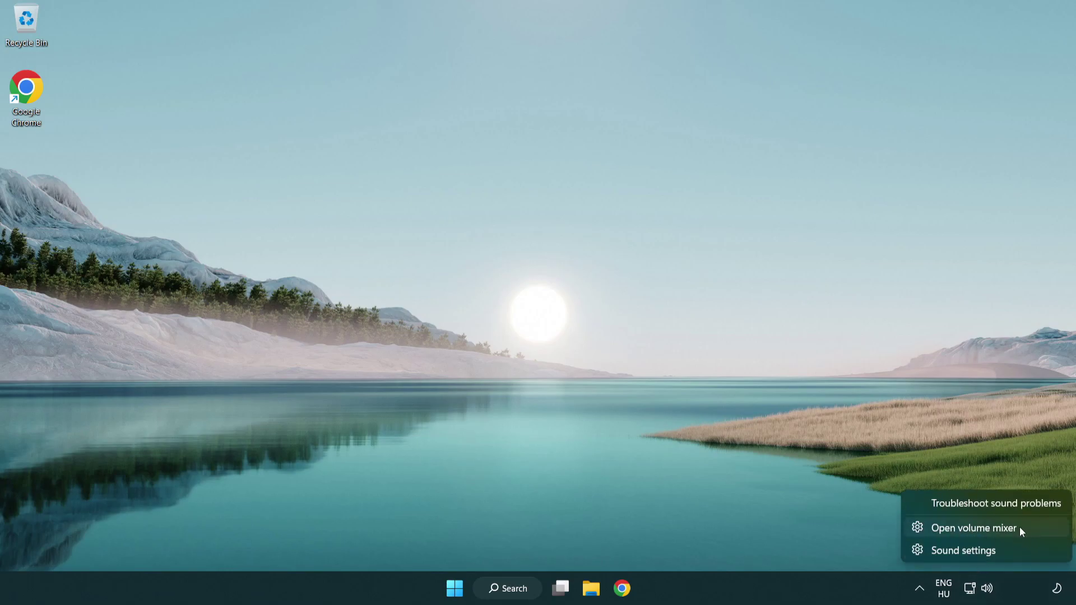
{"action": "left_click", "coordinate": [1038, 529]}
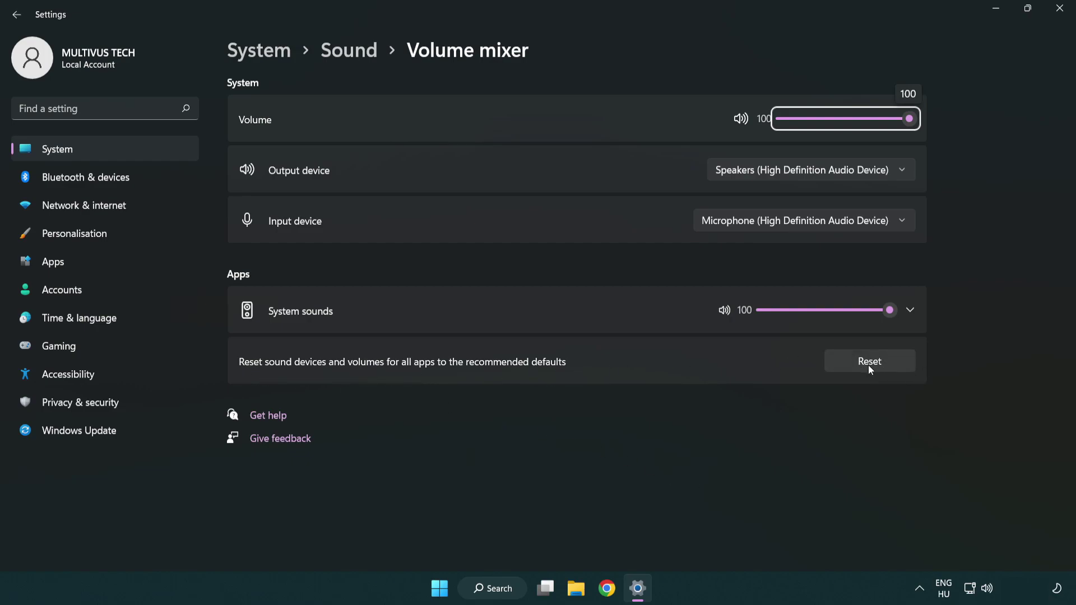
{"action": "left_click", "coordinate": [898, 365]}
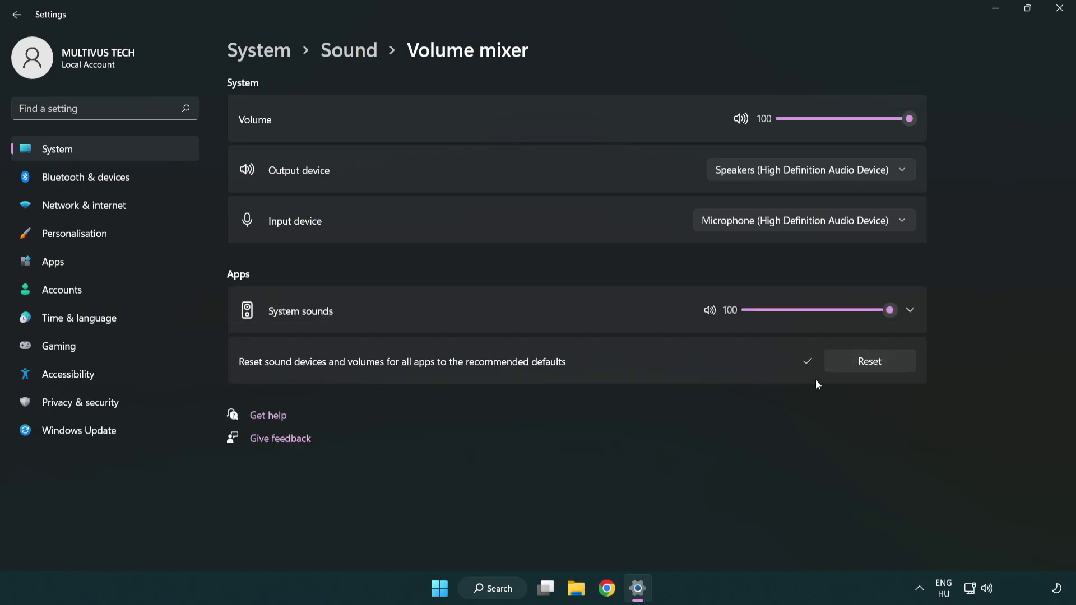
{"action": "left_click", "coordinate": [1063, 10]}
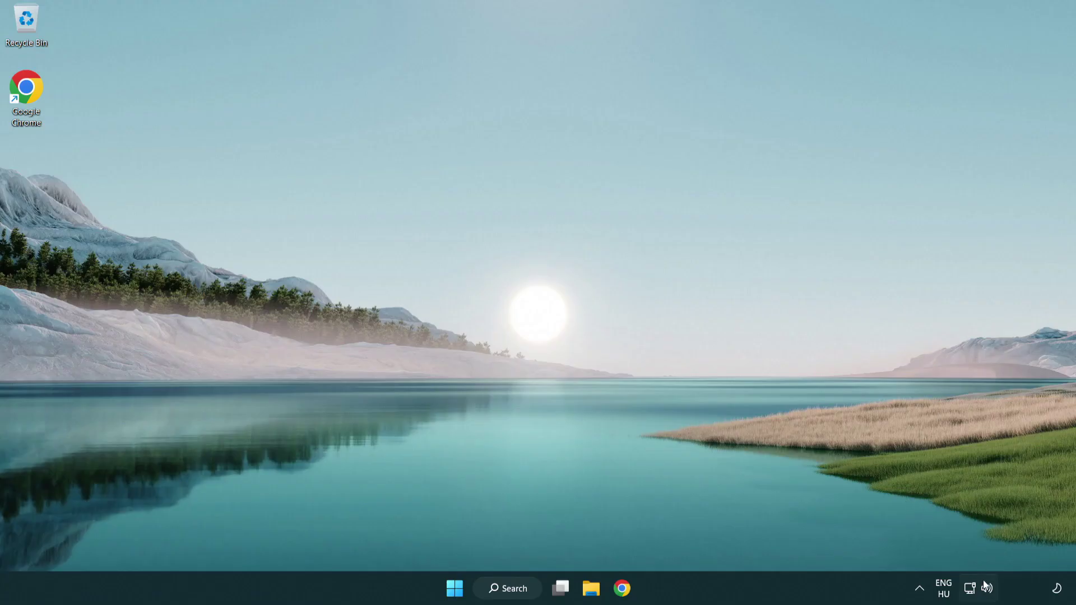
Open the System > Sound page, set output volume to 100, and scroll toward Advanced.
{"action": "right_click", "coordinate": [986, 589]}
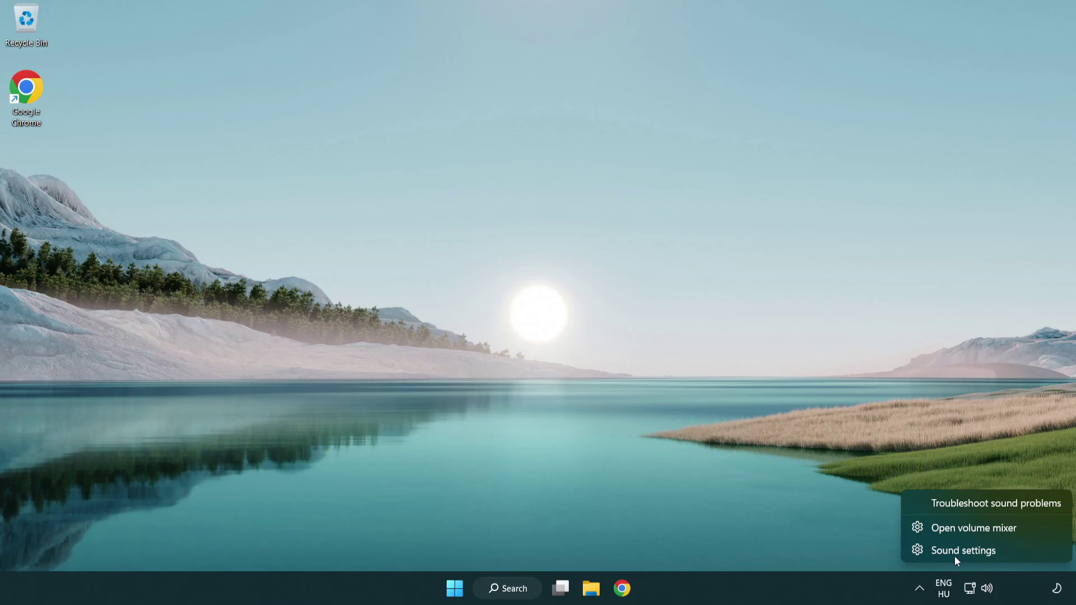
{"action": "left_click", "coordinate": [1031, 558]}
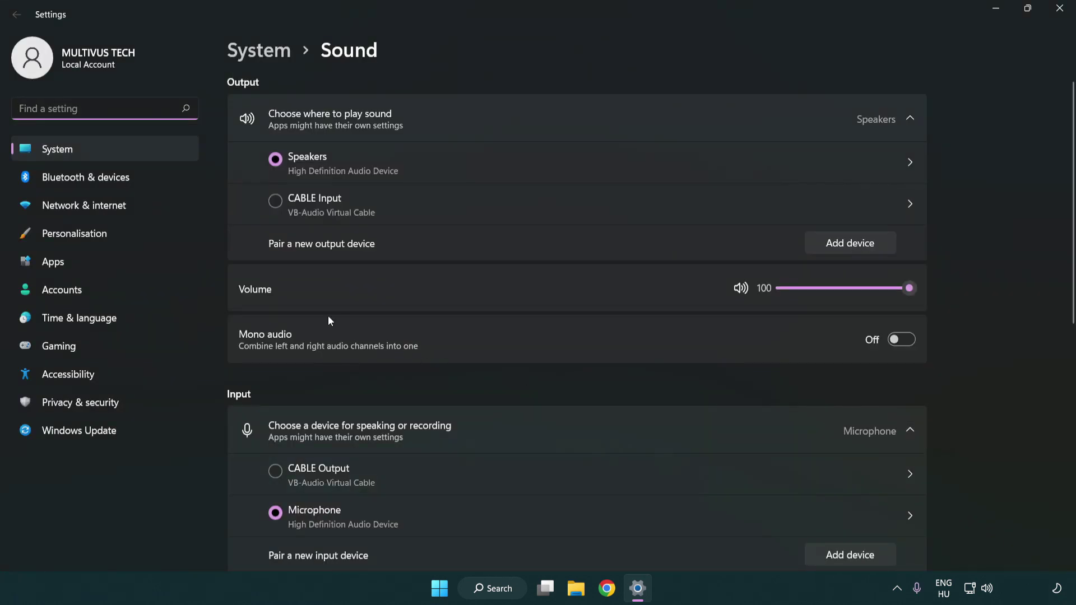
{"action": "left_click_drag", "start_coordinate": [865, 288], "coordinate": [960, 287]}
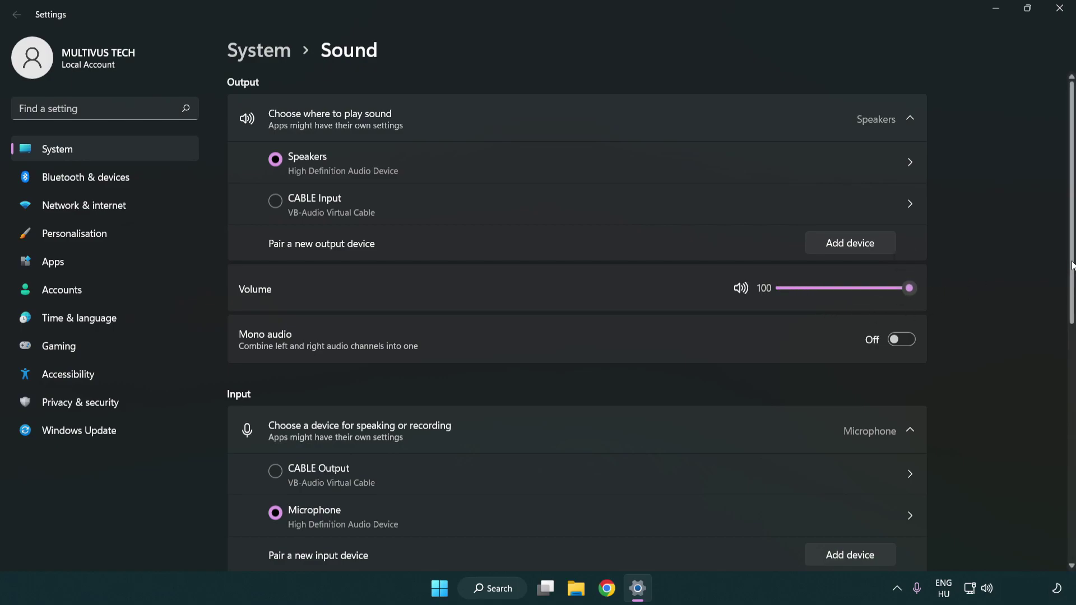
{"action": "scroll", "coordinate": [1073, 264], "scroll_direction": "down", "scroll_amount": 6}
{"action": "scroll", "coordinate": [627, 367], "scroll_direction": "down", "scroll_amount": 2}
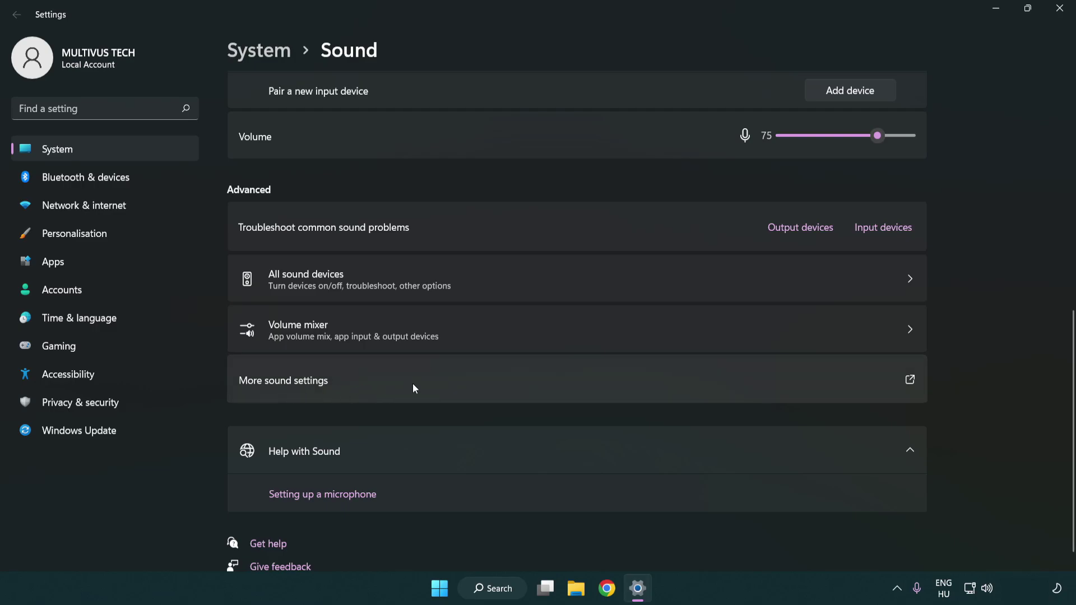
Disable the CABLE Input device on the classic Sound panel's Playback tab.
{"action": "left_click", "coordinate": [414, 388]}
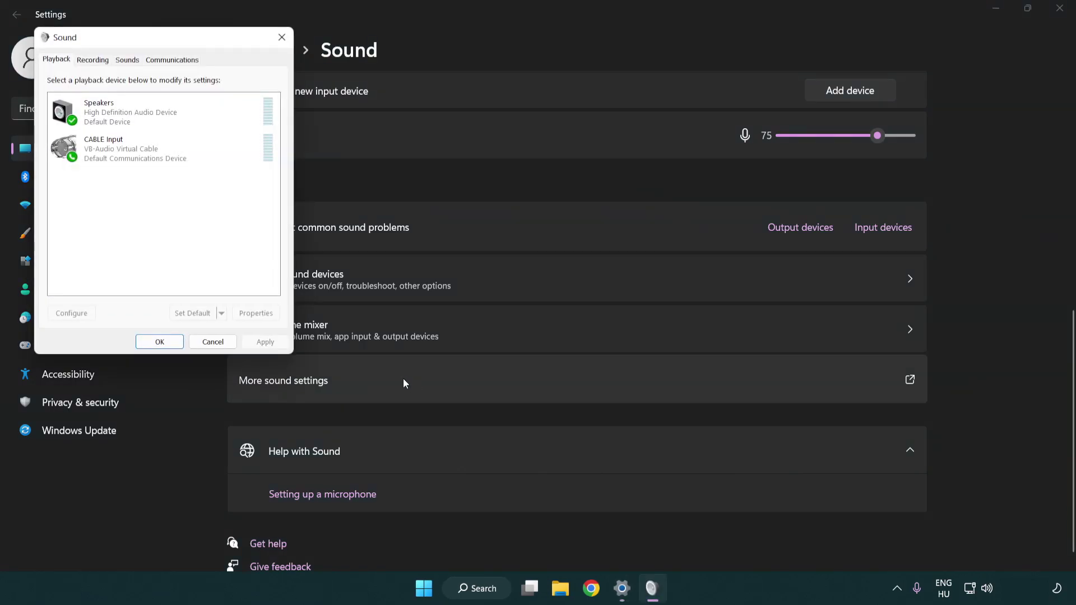
{"action": "left_click_drag", "start_coordinate": [191, 39], "coordinate": [553, 140]}
{"action": "left_click", "coordinate": [516, 258]}
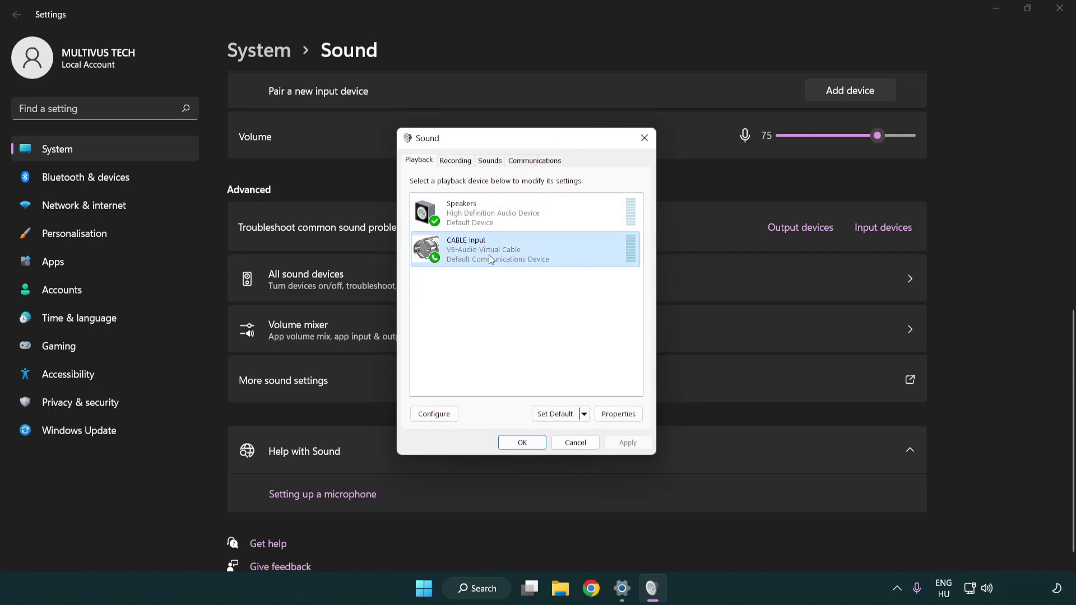
{"action": "right_click", "coordinate": [488, 255]}
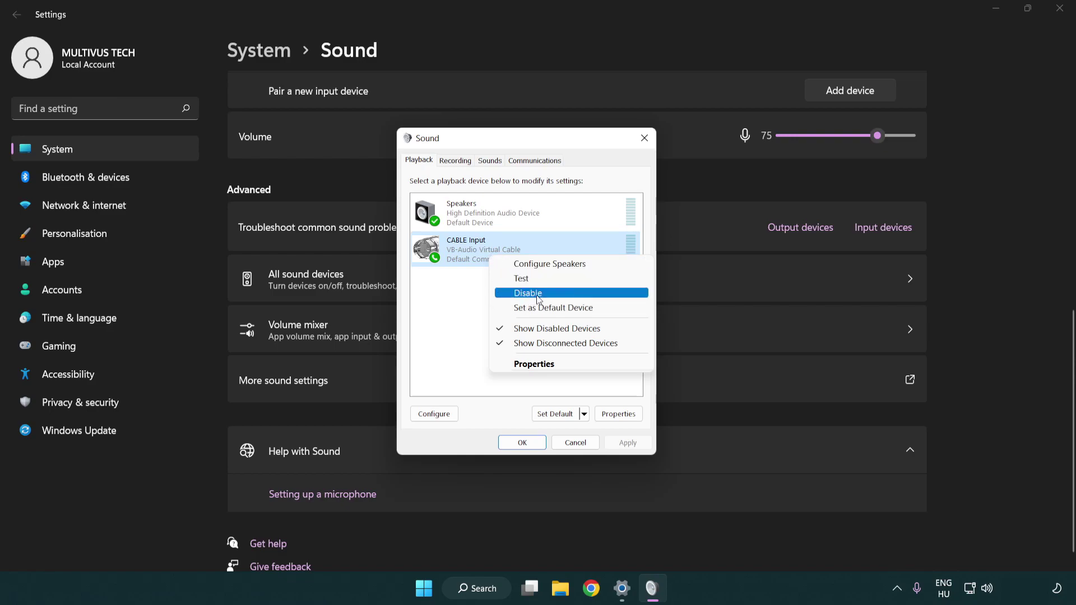
{"action": "left_click", "coordinate": [556, 293]}
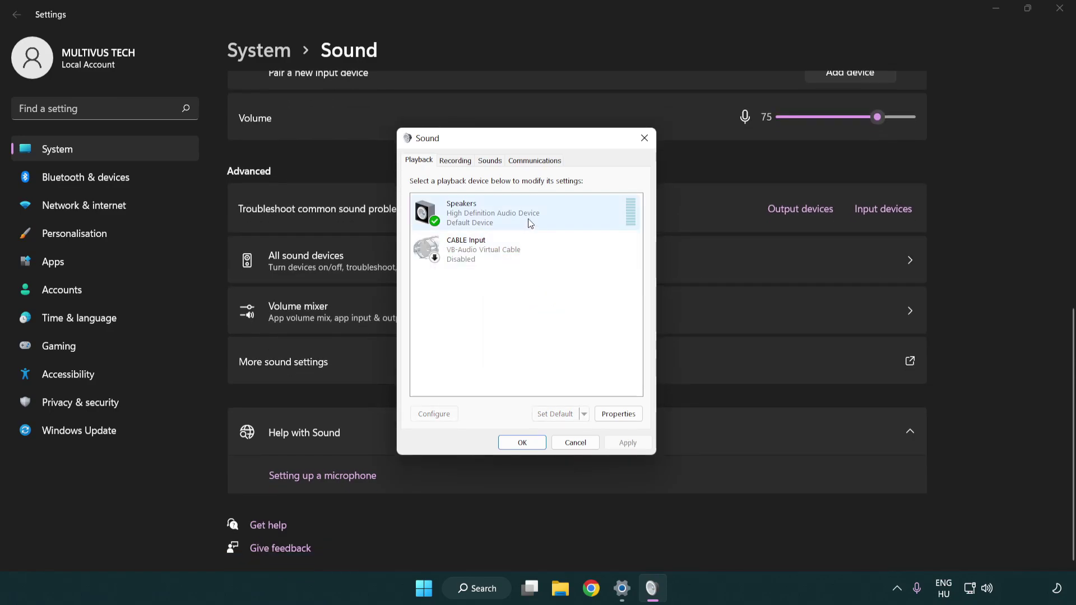
Run Configure Speakers with the 7.1 Surround layout and full-range front and surround speakers.
{"action": "right_click", "coordinate": [547, 216]}
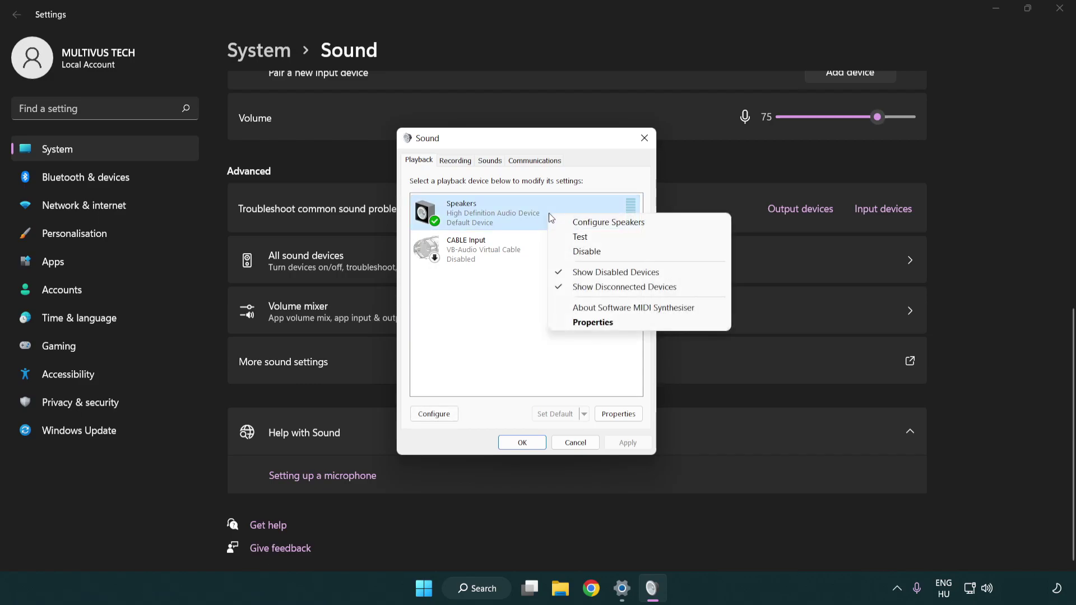
{"action": "left_click", "coordinate": [593, 227]}
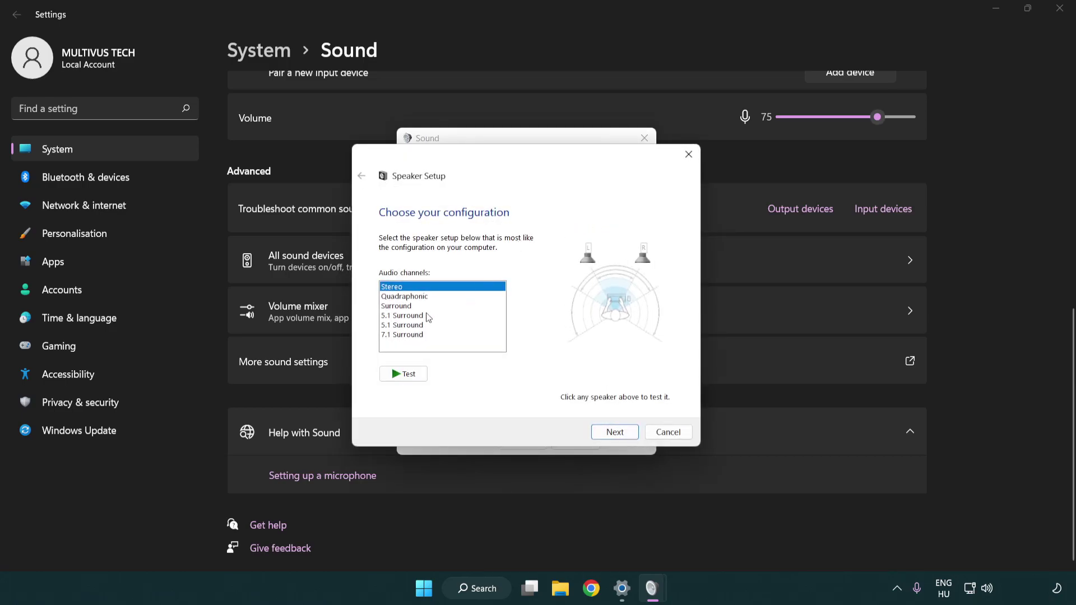
{"action": "left_click_drag", "start_coordinate": [428, 316], "coordinate": [428, 338]}
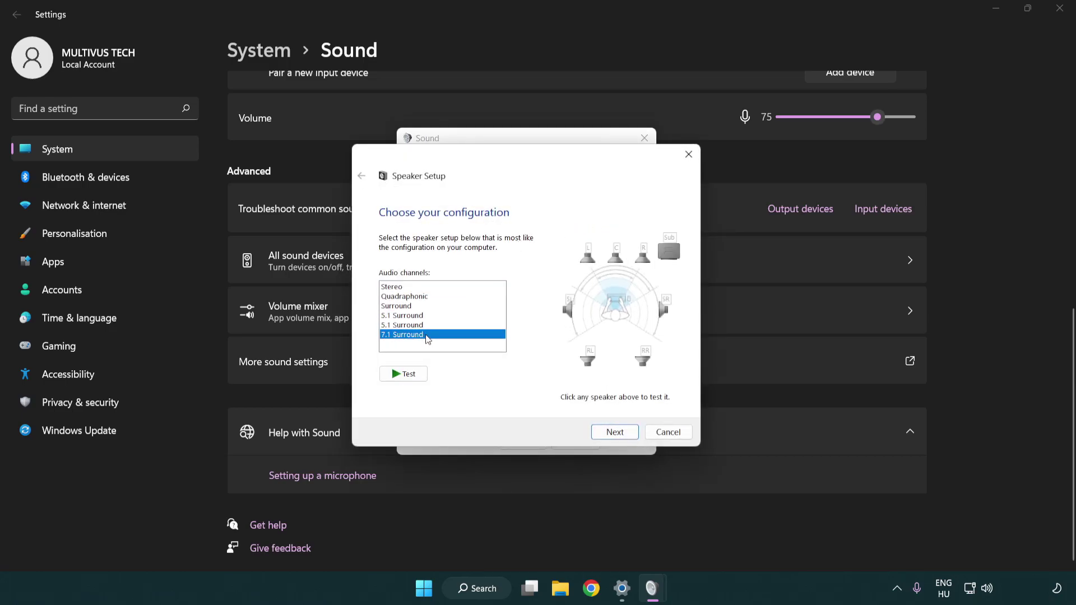
{"action": "left_click", "coordinate": [615, 432]}
{"action": "left_click", "coordinate": [611, 432]}
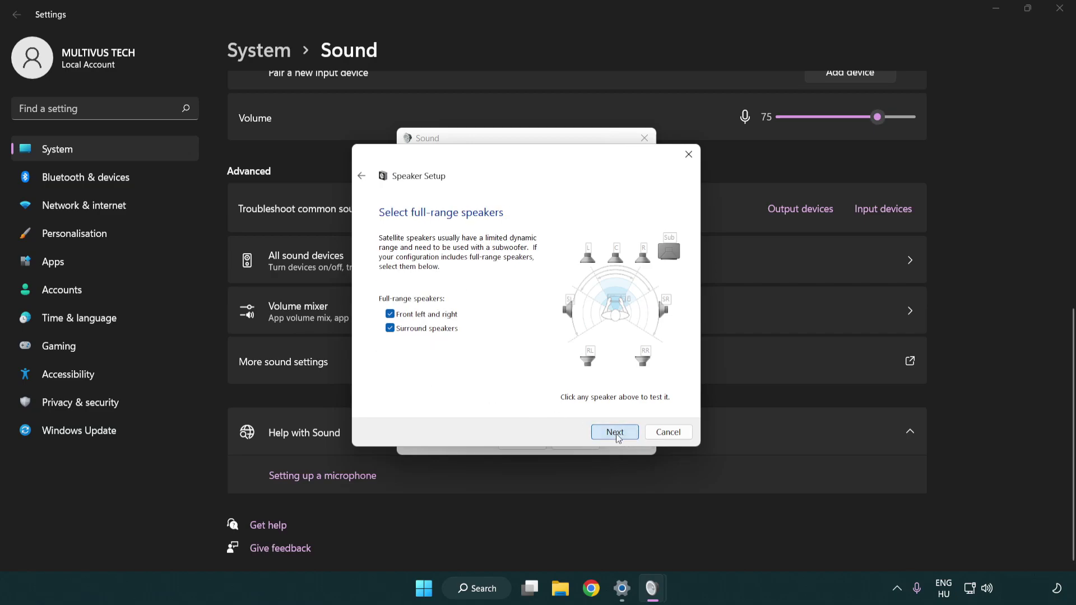
{"action": "left_click", "coordinate": [601, 430]}
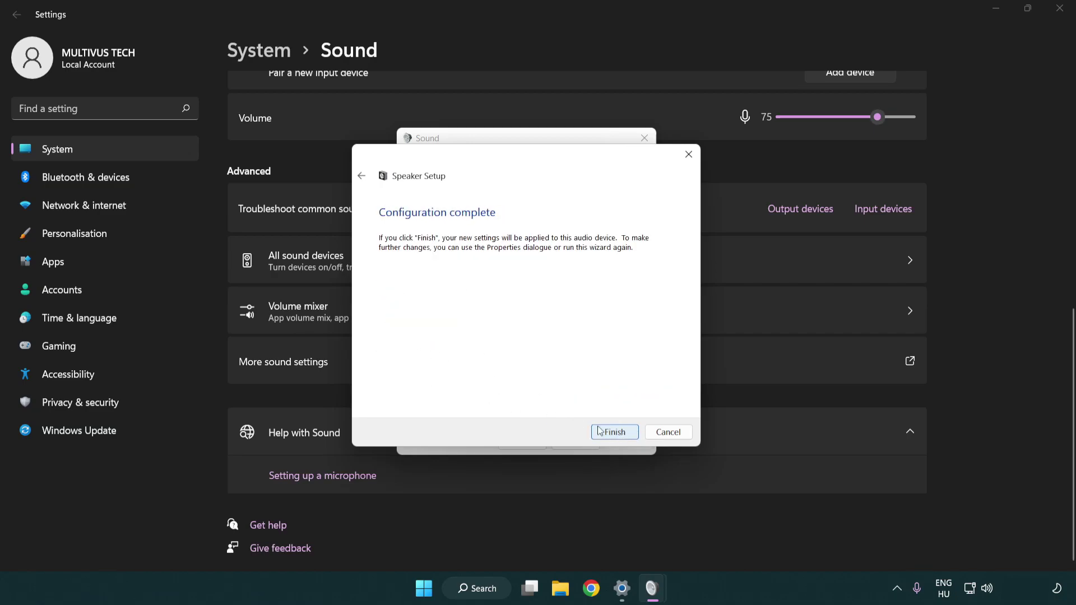
{"action": "left_click", "coordinate": [600, 431]}
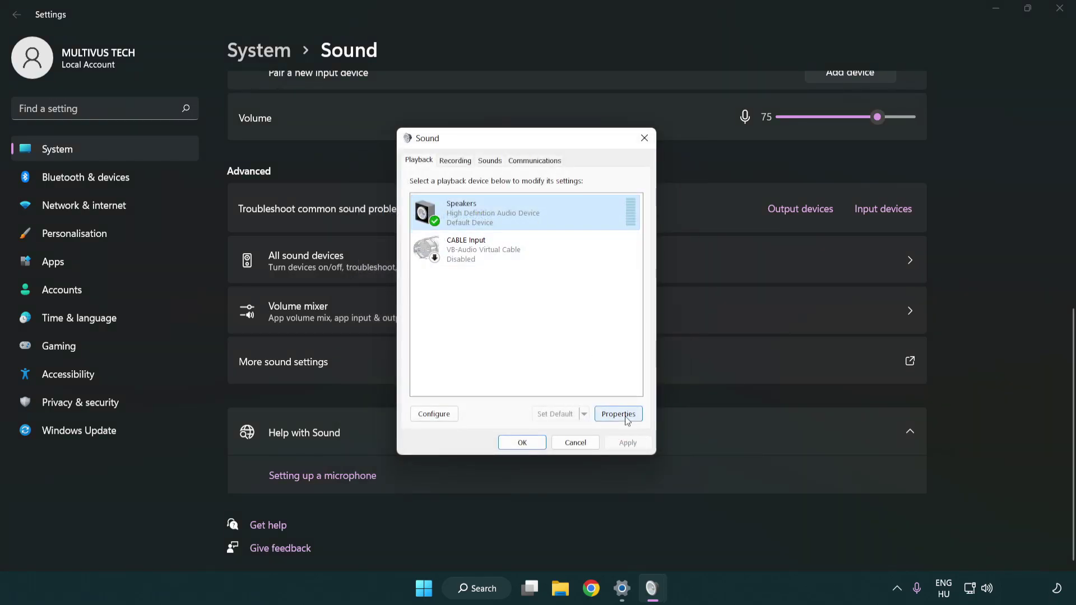
Turn off all audio enhancements in Speakers Properties.
{"action": "left_click", "coordinate": [618, 414]}
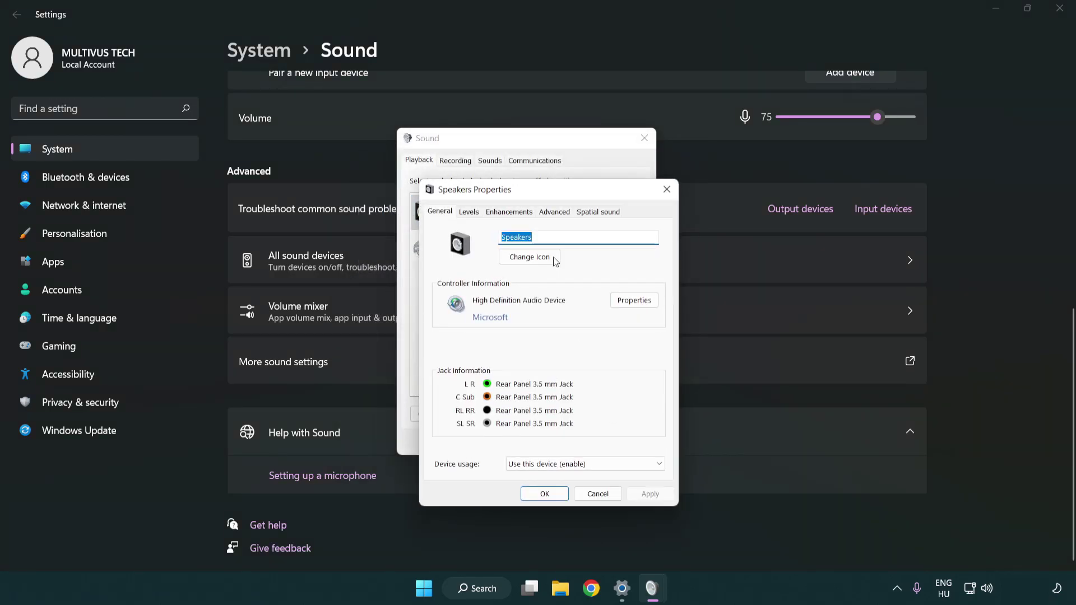
{"action": "left_click_drag", "start_coordinate": [542, 193], "coordinate": [524, 148]}
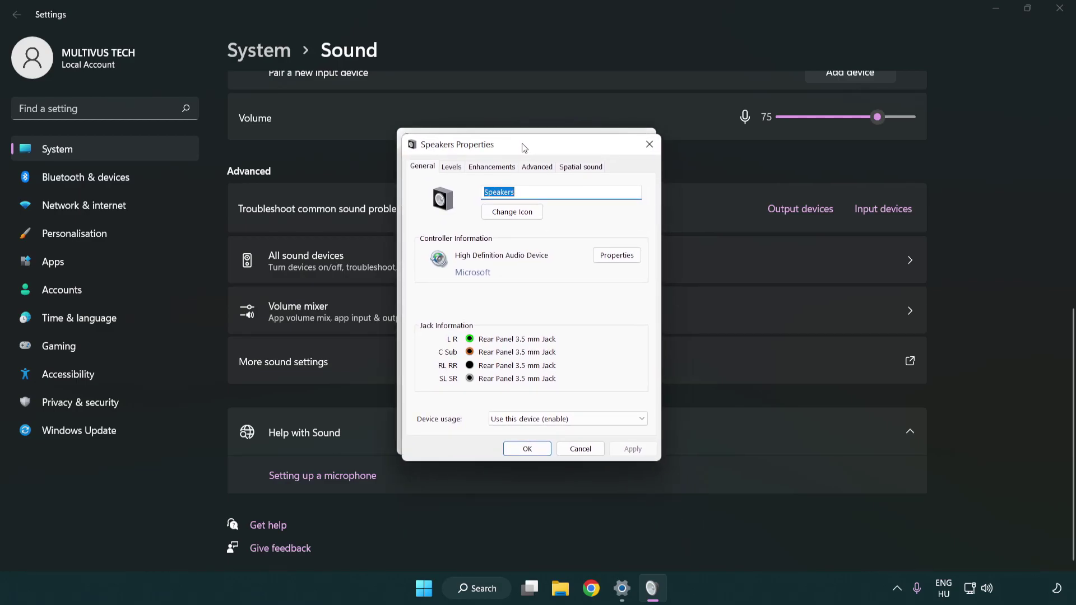
{"action": "left_click", "coordinate": [497, 167]}
{"action": "left_click", "coordinate": [424, 224]}
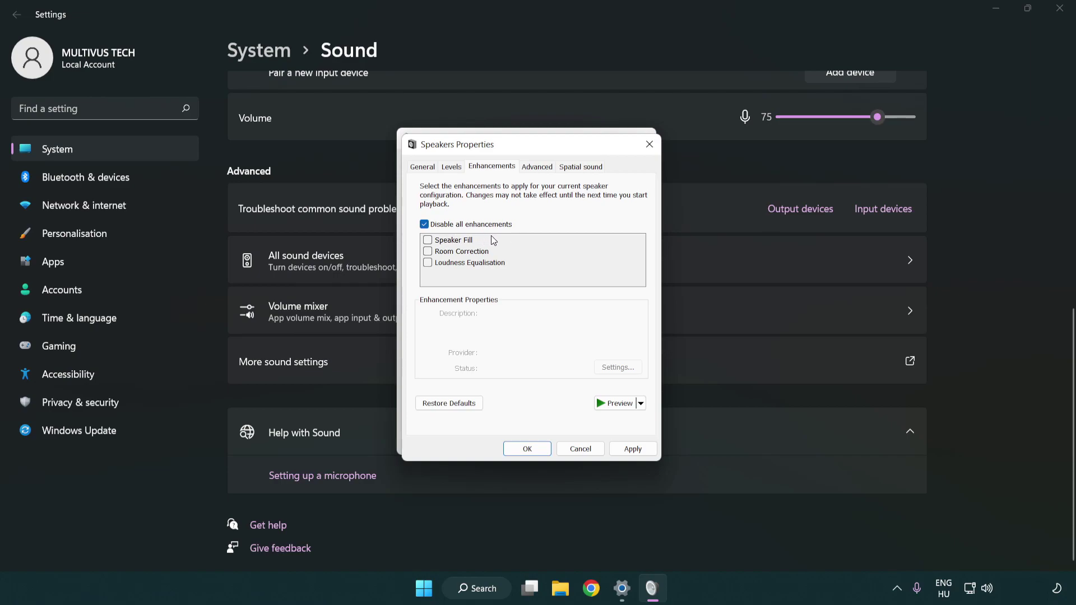
Set the default format to 16 bit, 48000 Hz (DVD Quality), apply, and close both dialogs.
{"action": "left_click", "coordinate": [539, 167]}
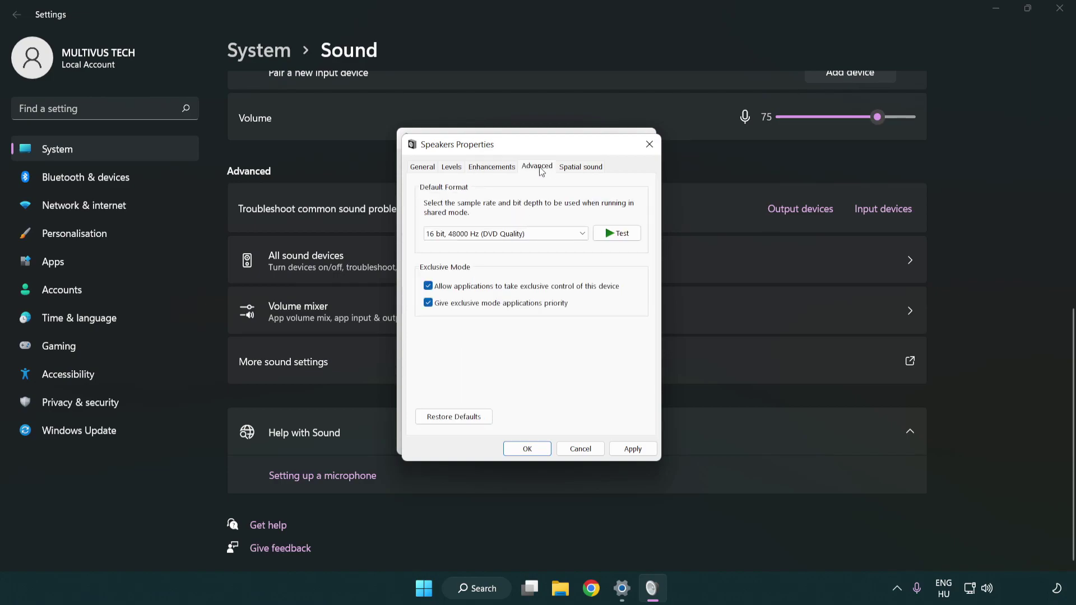
{"action": "left_click", "coordinate": [475, 234]}
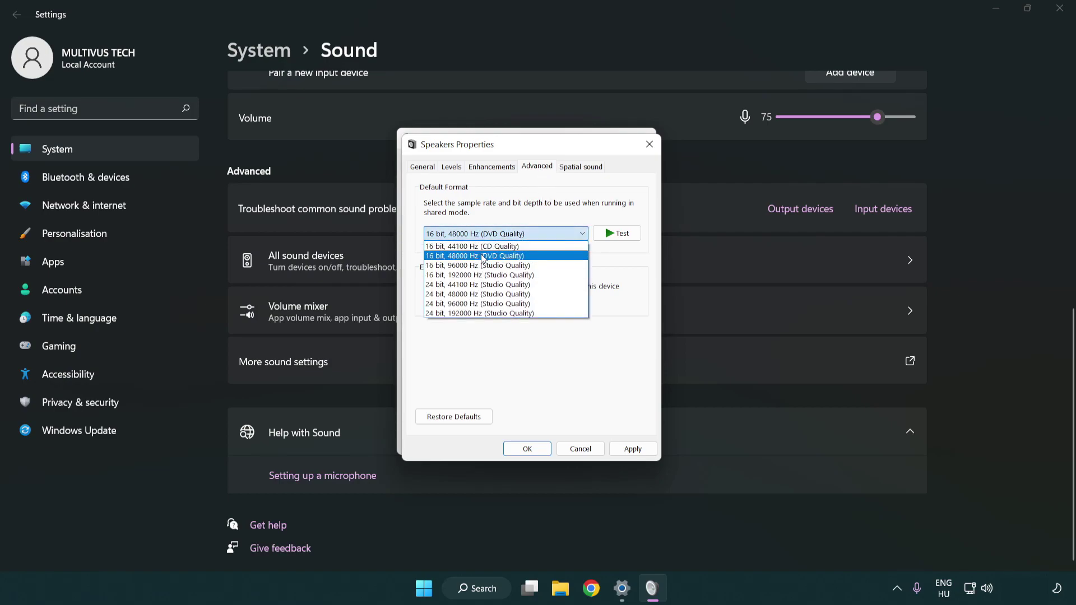
{"action": "left_click", "coordinate": [484, 257]}
{"action": "left_click", "coordinate": [631, 449]}
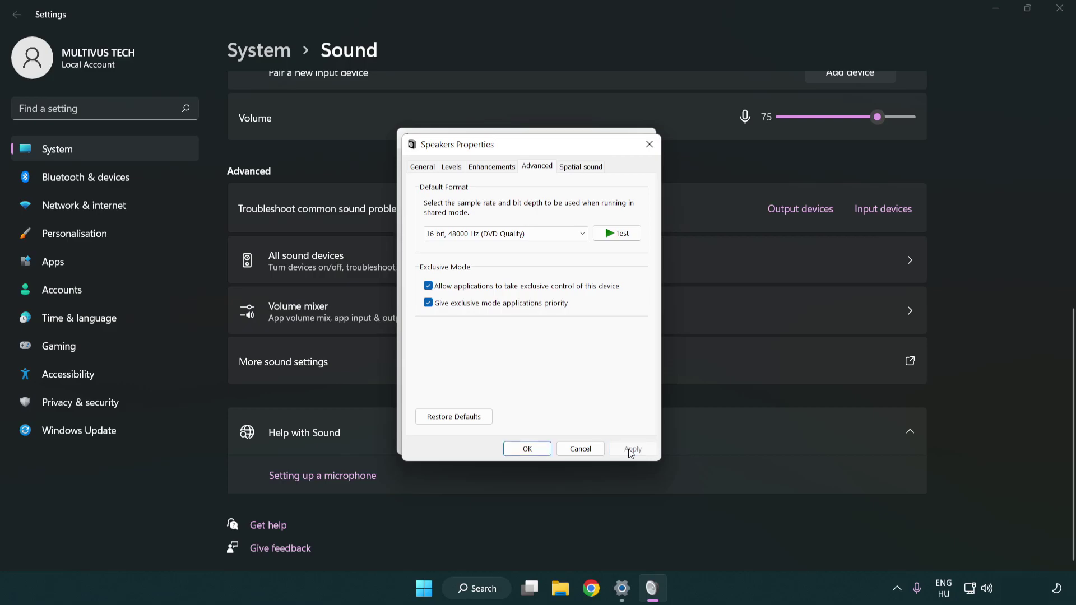
{"action": "left_click", "coordinate": [530, 449]}
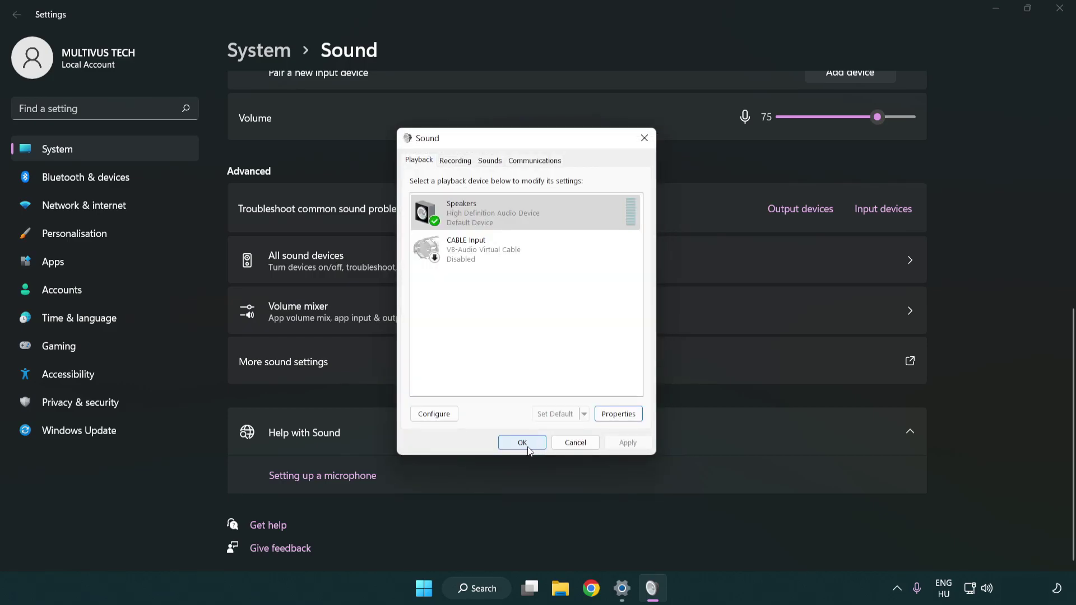
{"action": "left_click", "coordinate": [523, 445]}
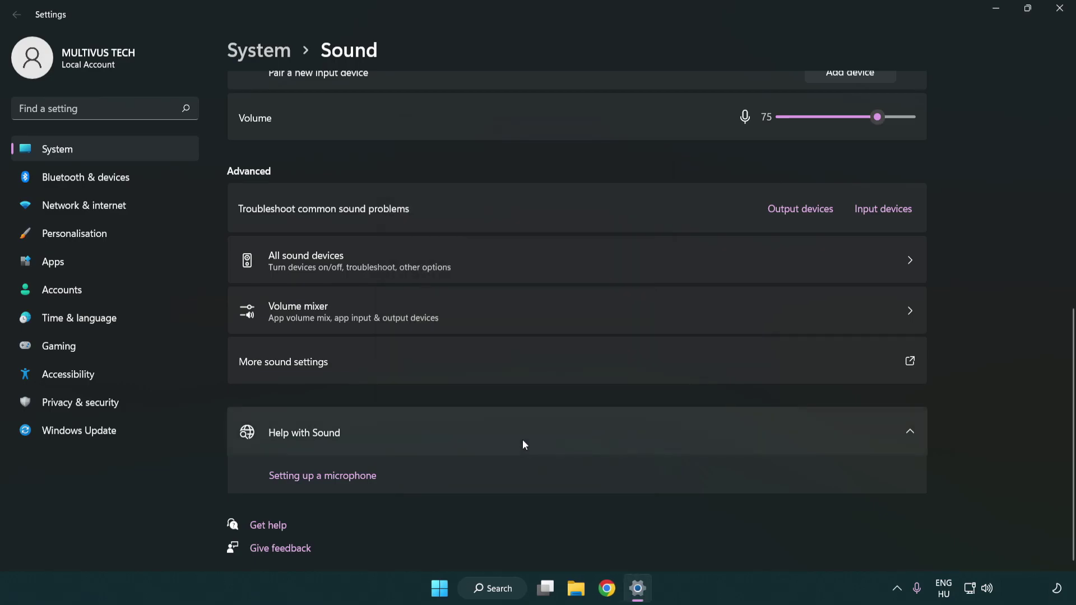
Close Settings and launch Device Manager by searching 'device manager'.
{"action": "left_click", "coordinate": [1059, 9]}
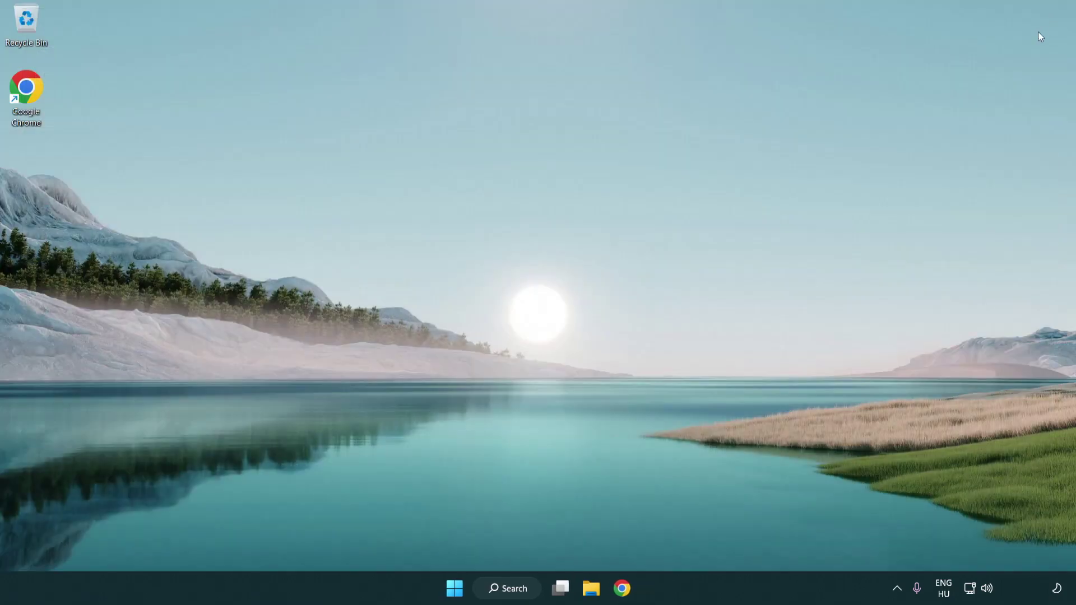
{"action": "left_click", "coordinate": [457, 596]}
{"action": "left_click", "coordinate": [713, 541]}
{"action": "left_click", "coordinate": [507, 588]}
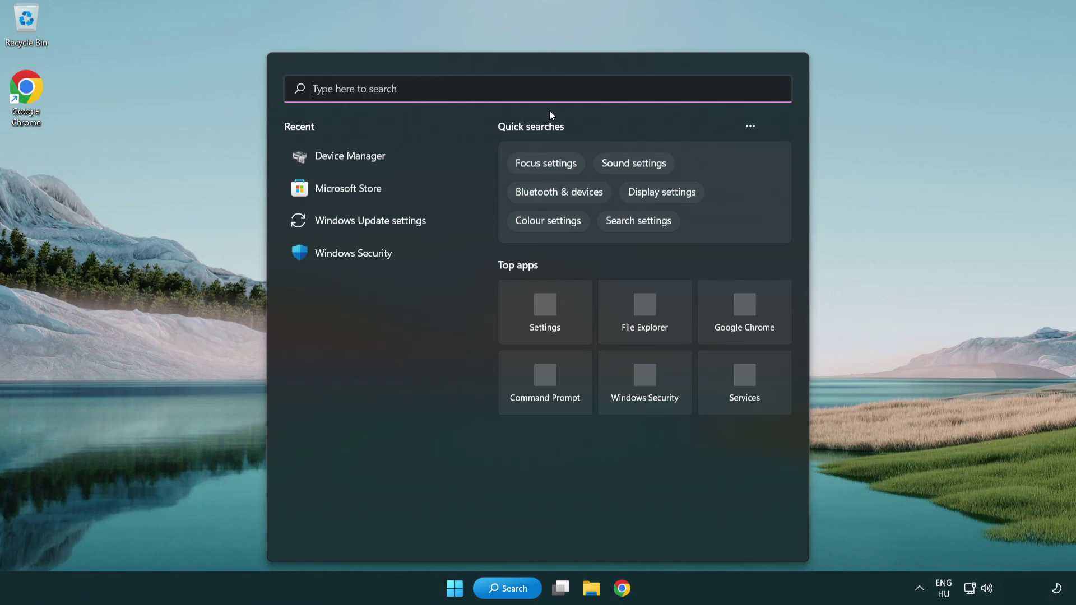
{"action": "type", "text": "device manager"}
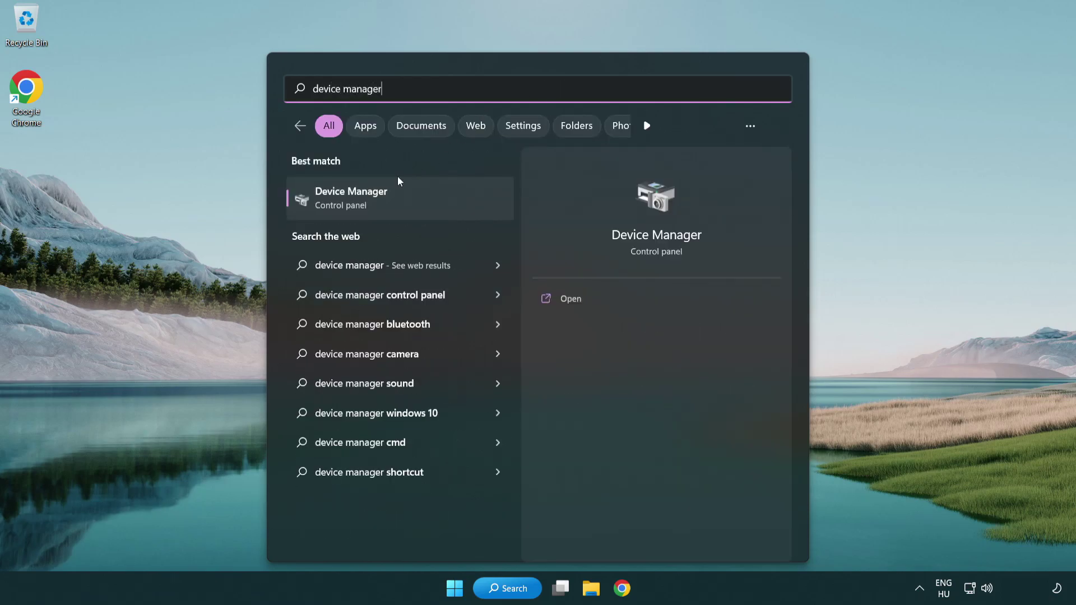
{"action": "left_click", "coordinate": [442, 208]}
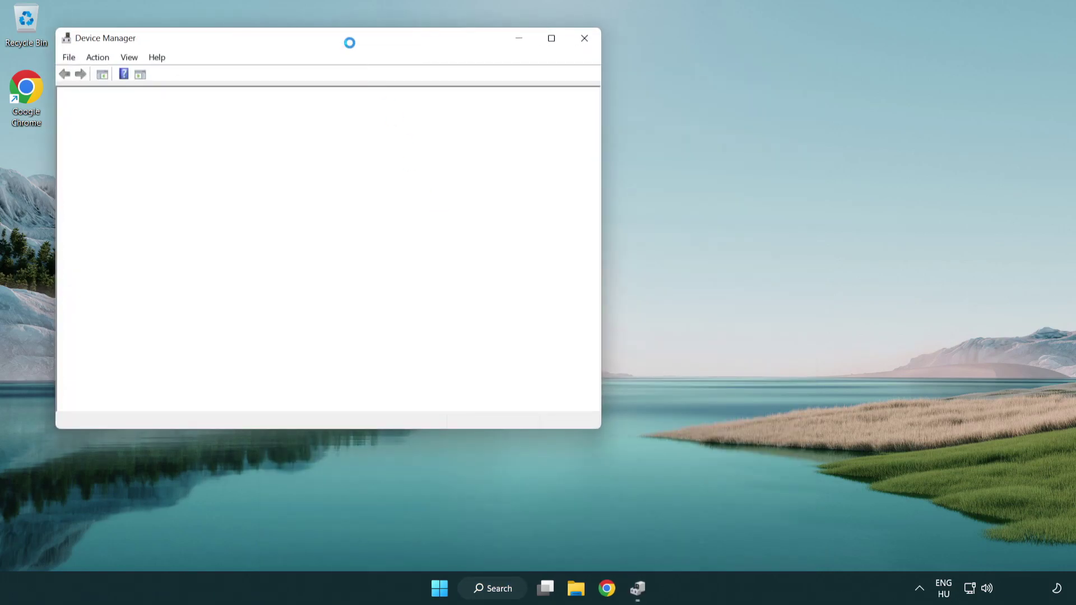
Expand Sound, video and game controllers and right-click High Definition Audio Device.
{"action": "left_click_drag", "start_coordinate": [341, 36], "coordinate": [544, 100]}
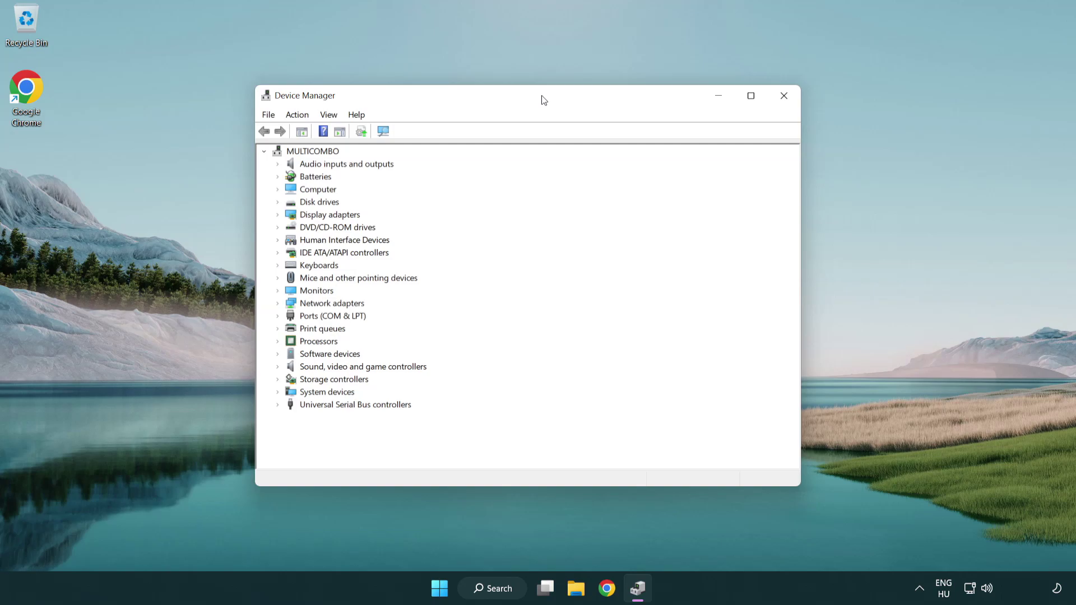
{"action": "left_click", "coordinate": [370, 367]}
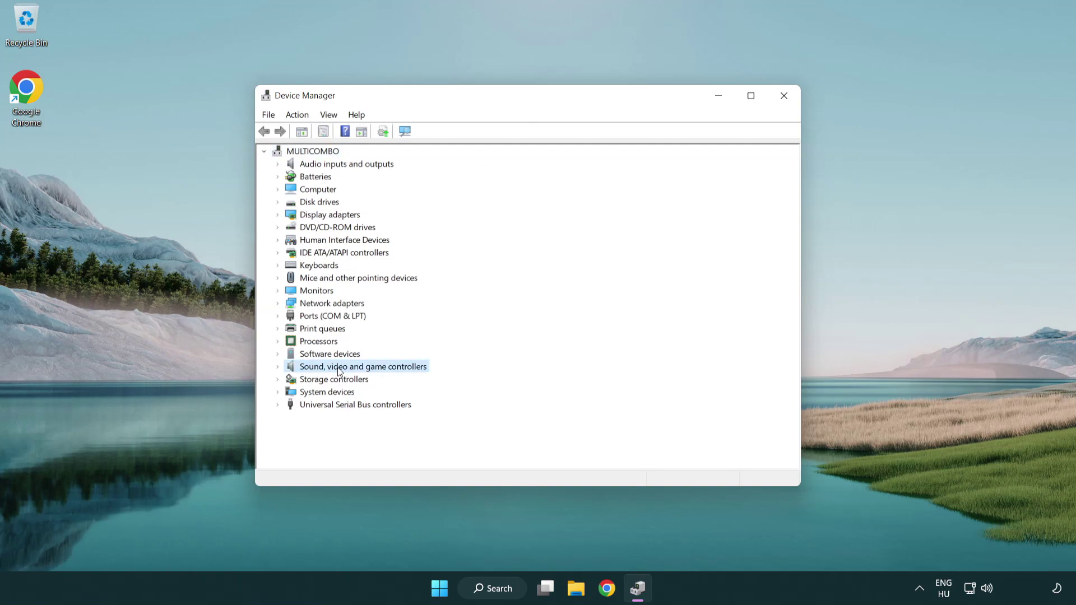
{"action": "left_click", "coordinate": [278, 368]}
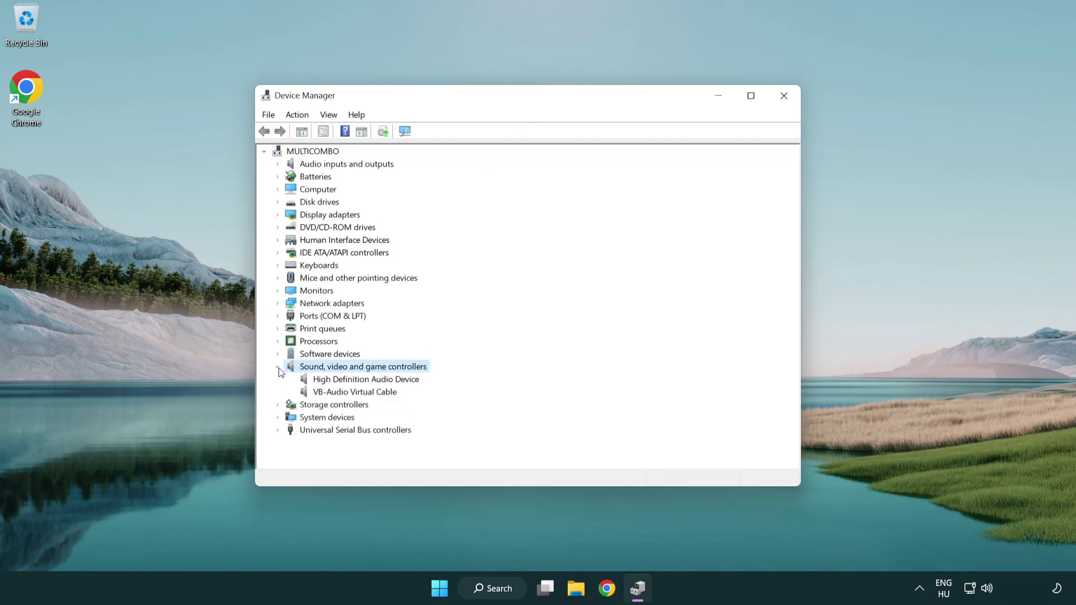
{"action": "left_click", "coordinate": [334, 381]}
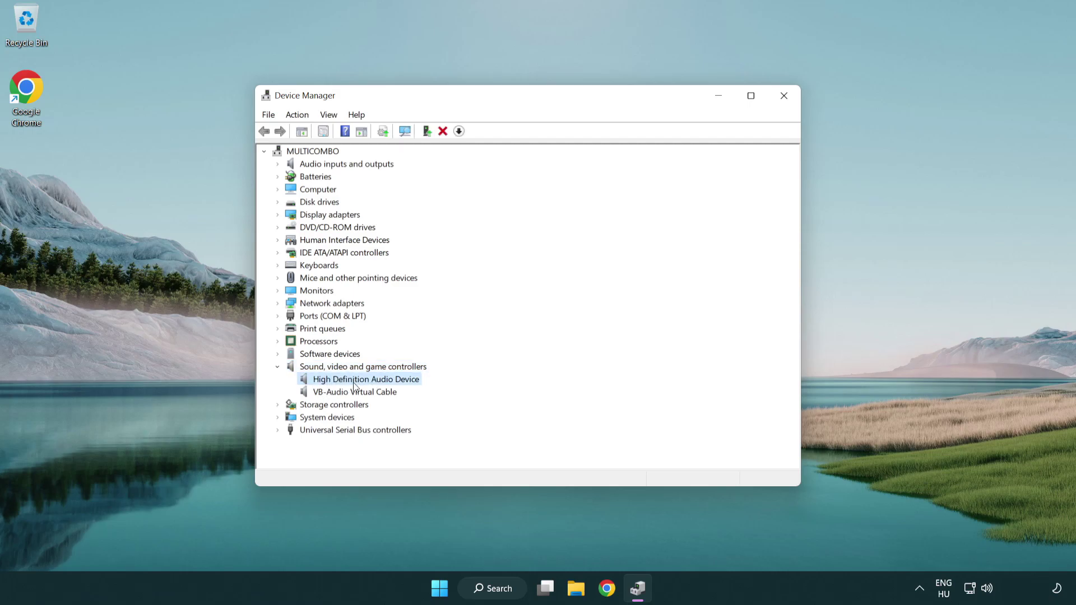
{"action": "right_click", "coordinate": [377, 381]}
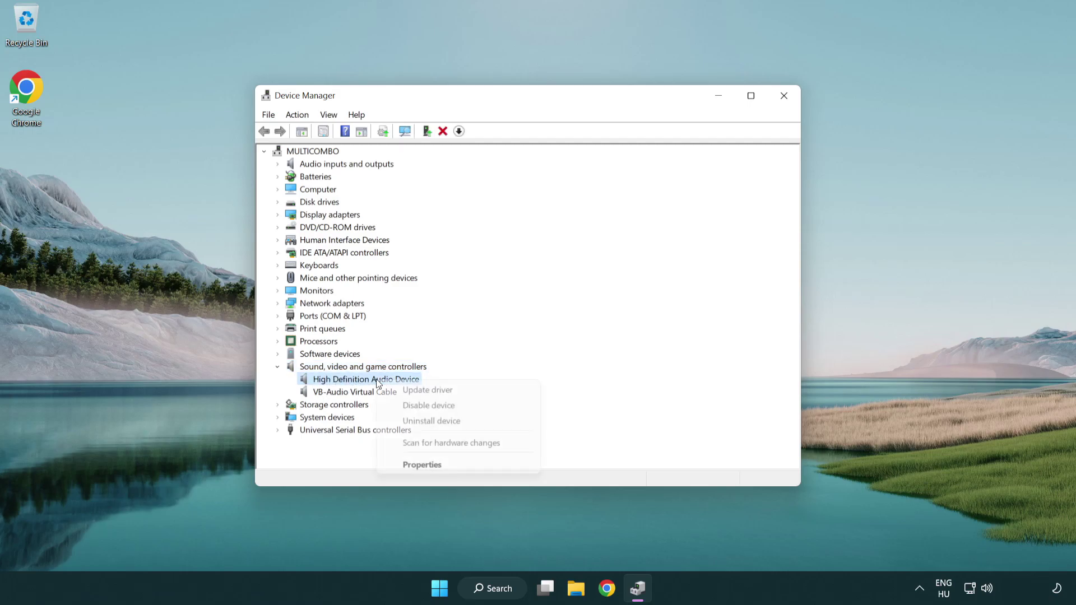
Update the driver by picking the local High Definition Audio Device driver and accepting the warning.
{"action": "left_click", "coordinate": [464, 389]}
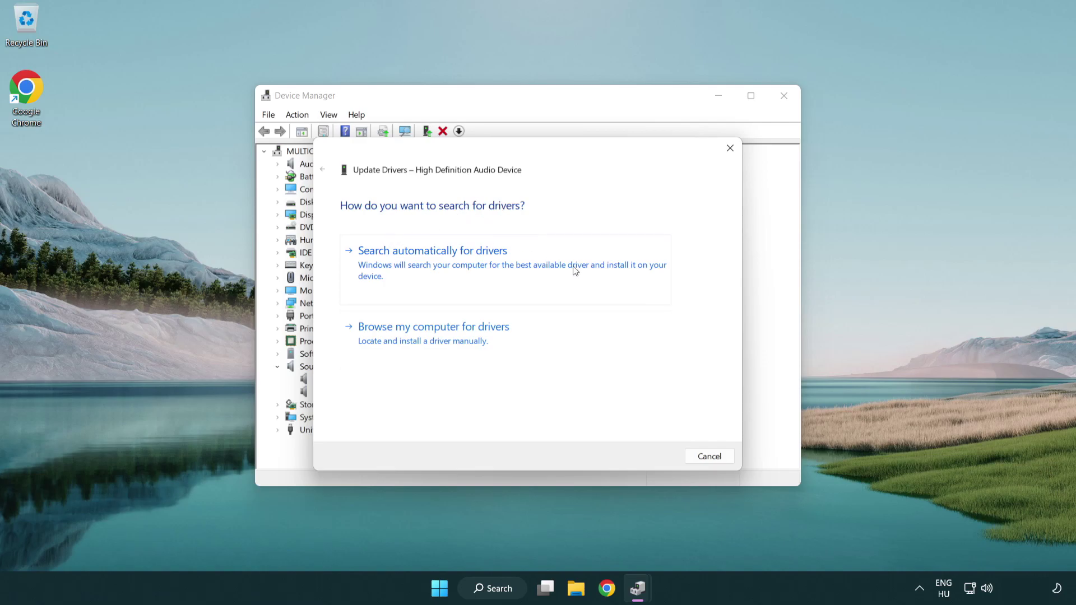
{"action": "left_click", "coordinate": [436, 351]}
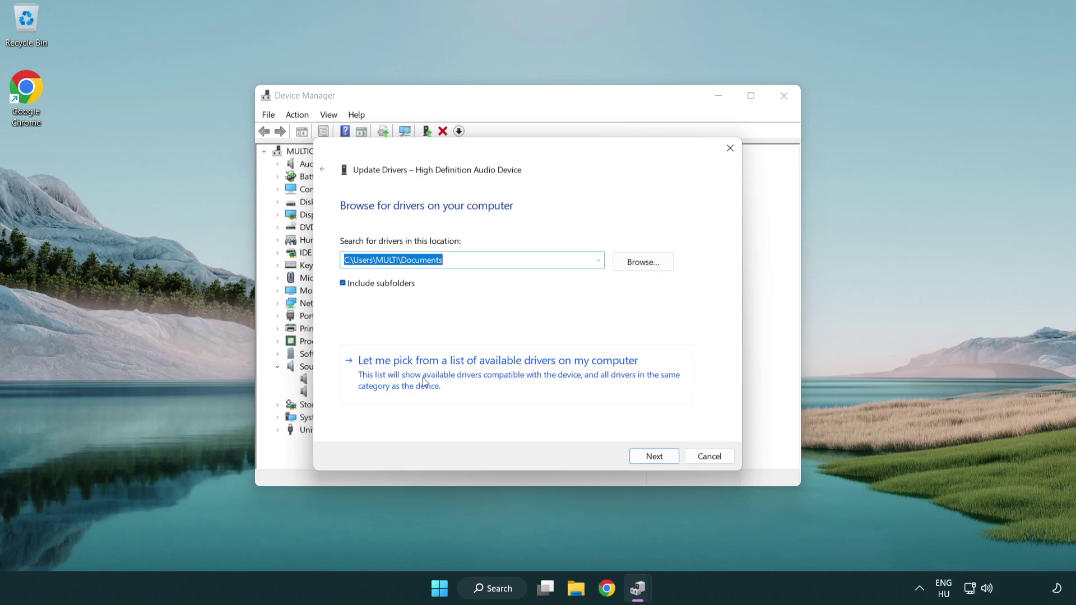
{"action": "left_click", "coordinate": [518, 382]}
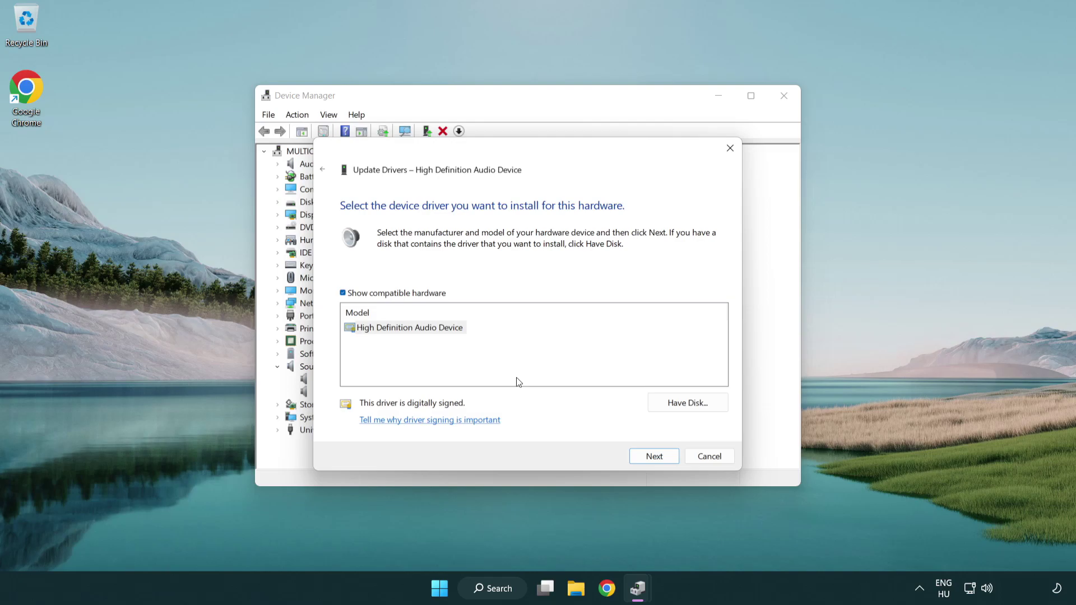
{"action": "left_click", "coordinate": [344, 330]}
{"action": "left_click", "coordinate": [344, 330]}
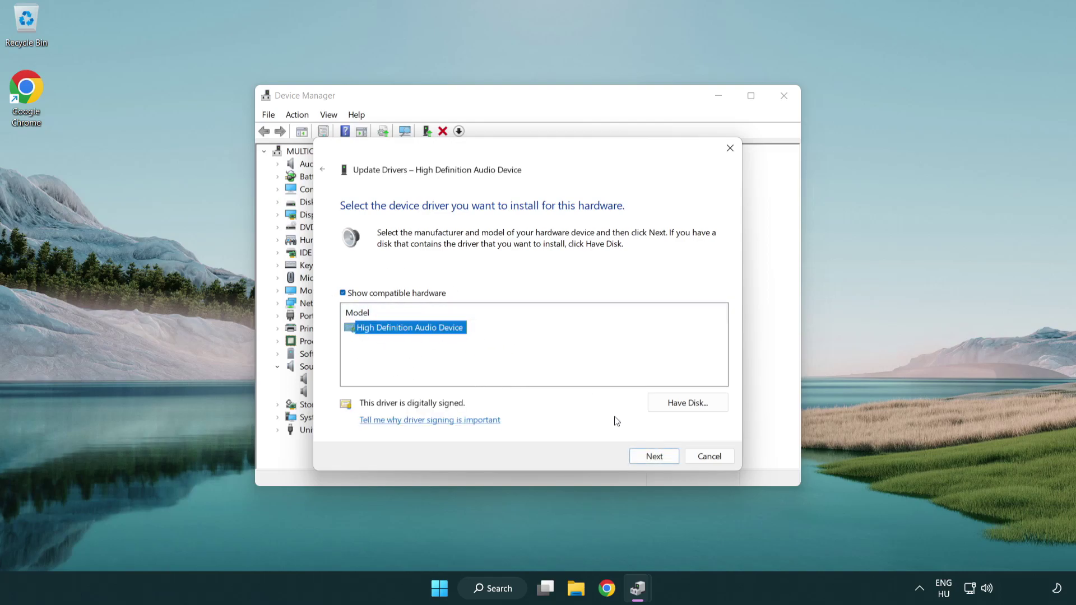
{"action": "left_click", "coordinate": [666, 461]}
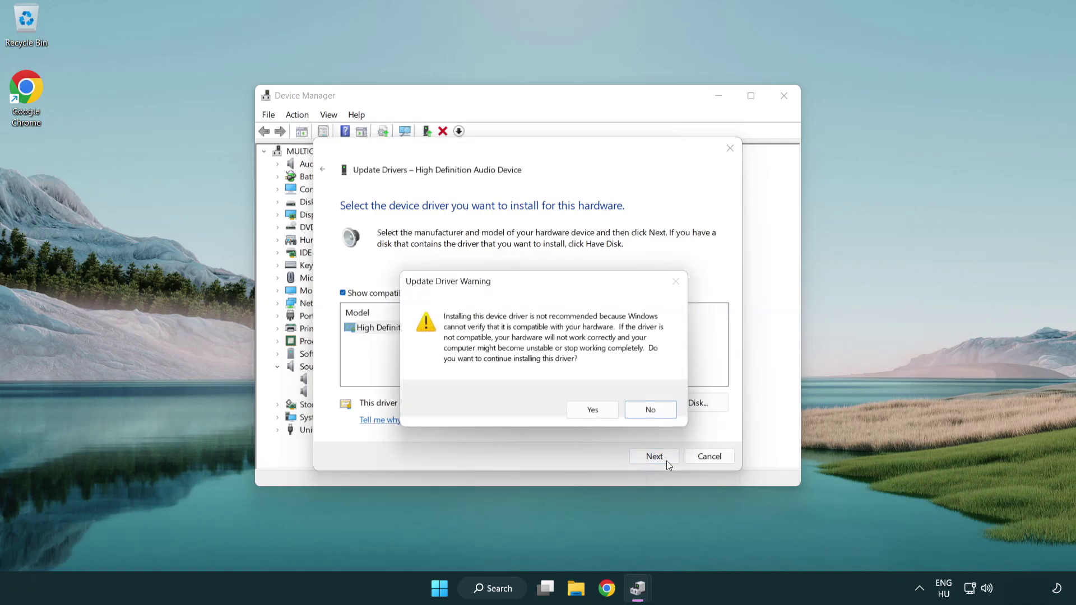
{"action": "left_click", "coordinate": [592, 412]}
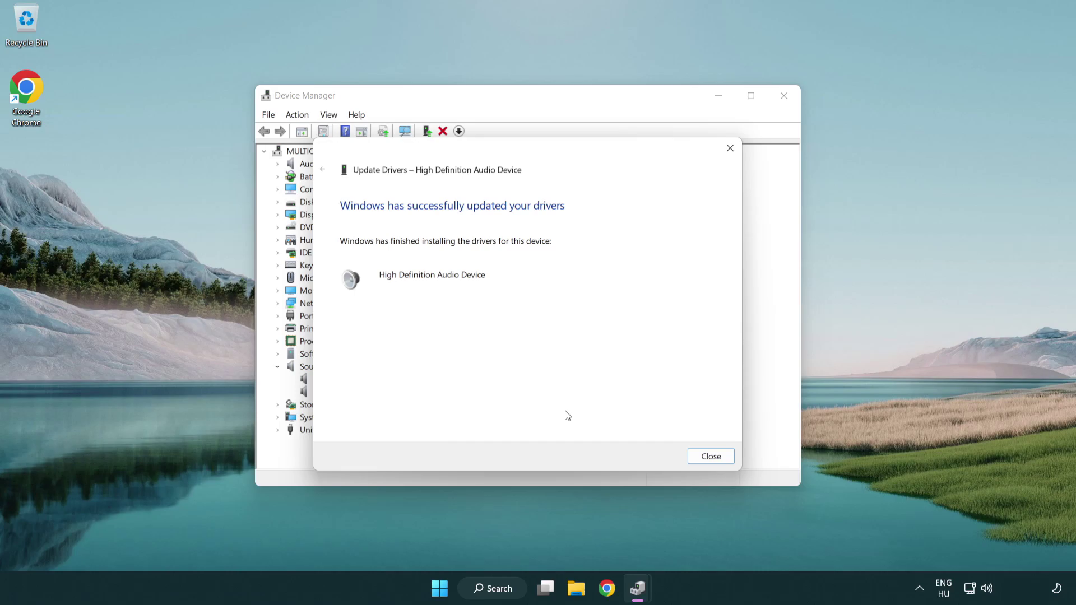
Close the driver wizard and Device Manager, then bring up Start's power options to restart.
{"action": "left_click", "coordinate": [711, 459]}
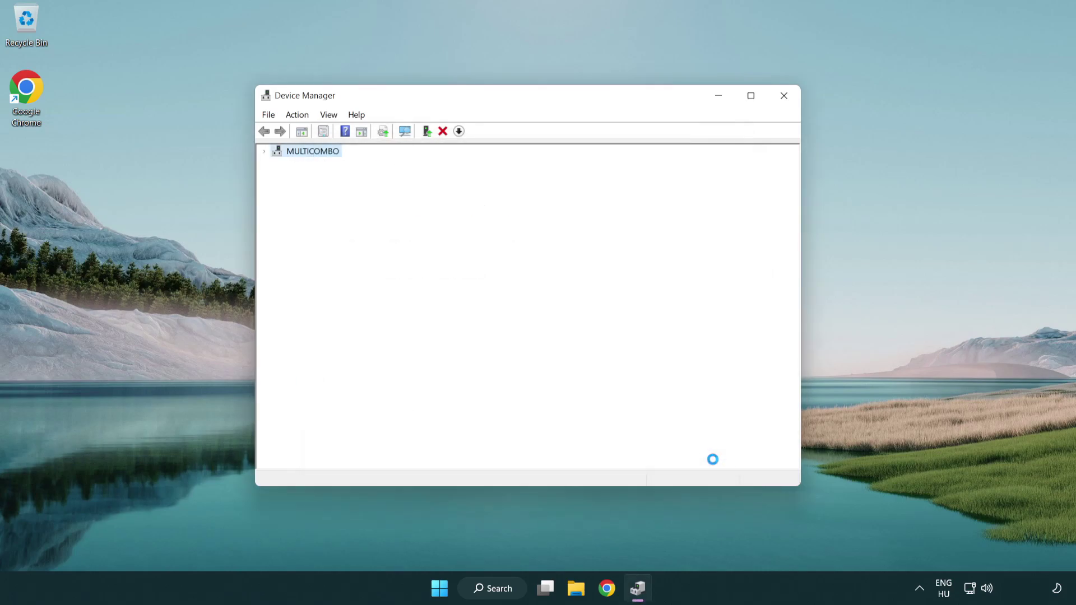
{"action": "left_click", "coordinate": [784, 97]}
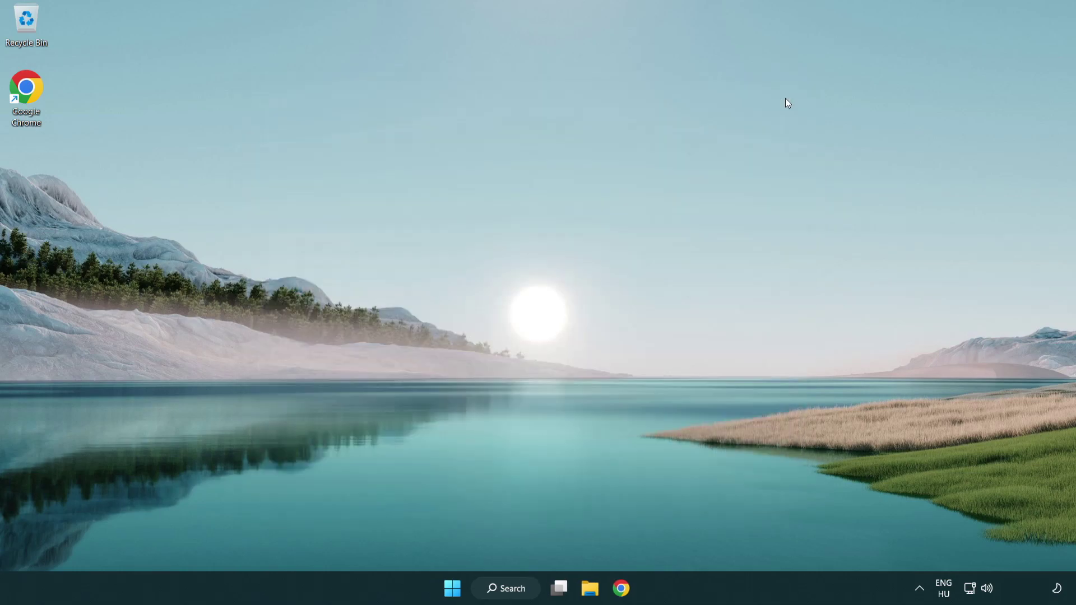
{"action": "left_click", "coordinate": [455, 587]}
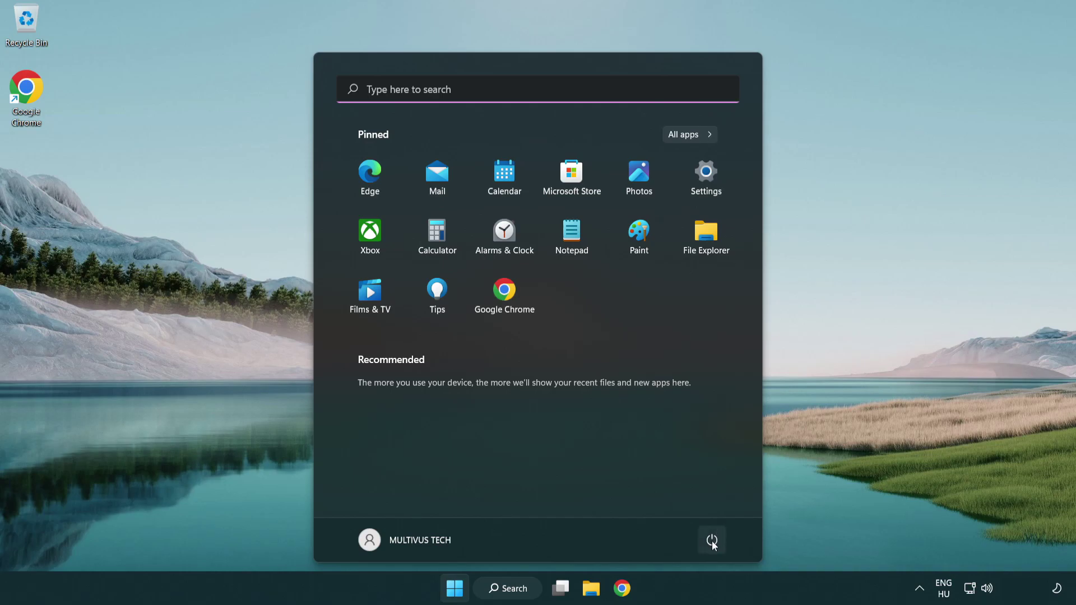
{"action": "left_click", "coordinate": [711, 540]}
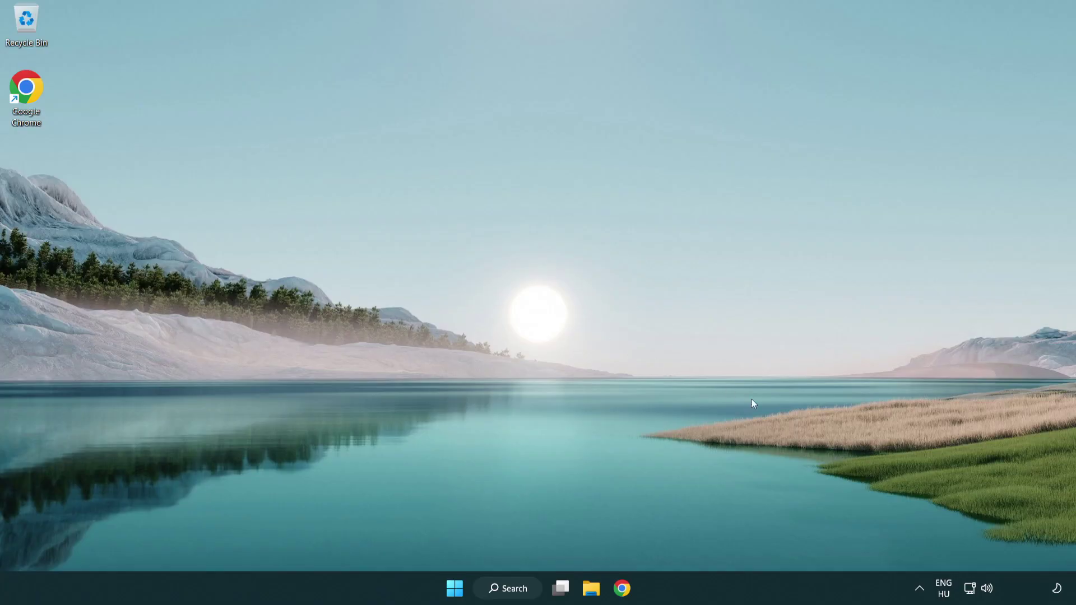
Launch the Playing Audio troubleshooter via Troubleshoot sound problems on the taskbar speaker icon.
{"action": "right_click", "coordinate": [987, 591]}
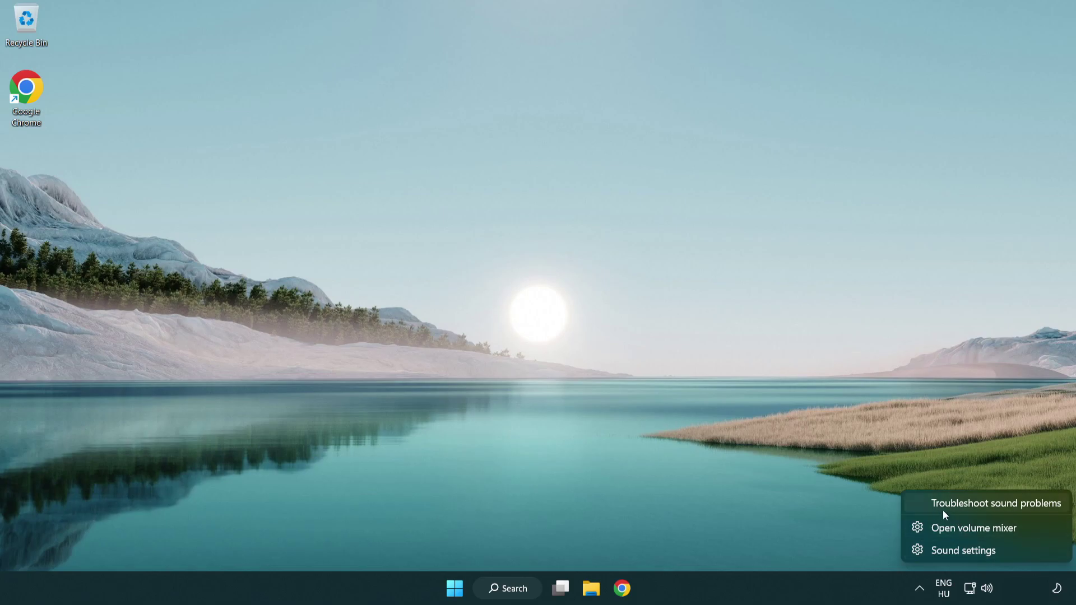
{"action": "left_click", "coordinate": [983, 509]}
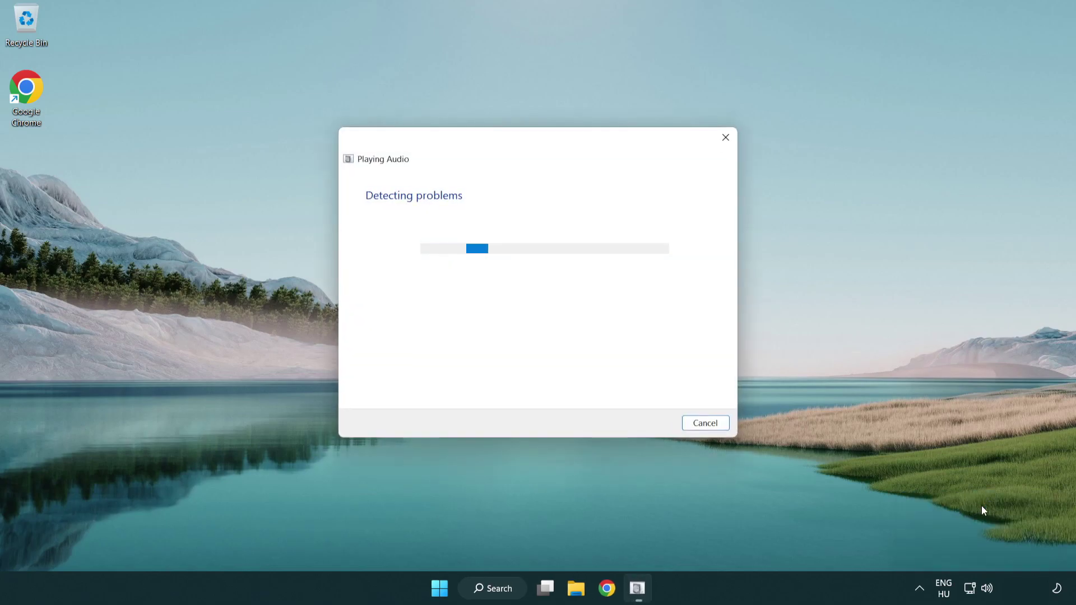